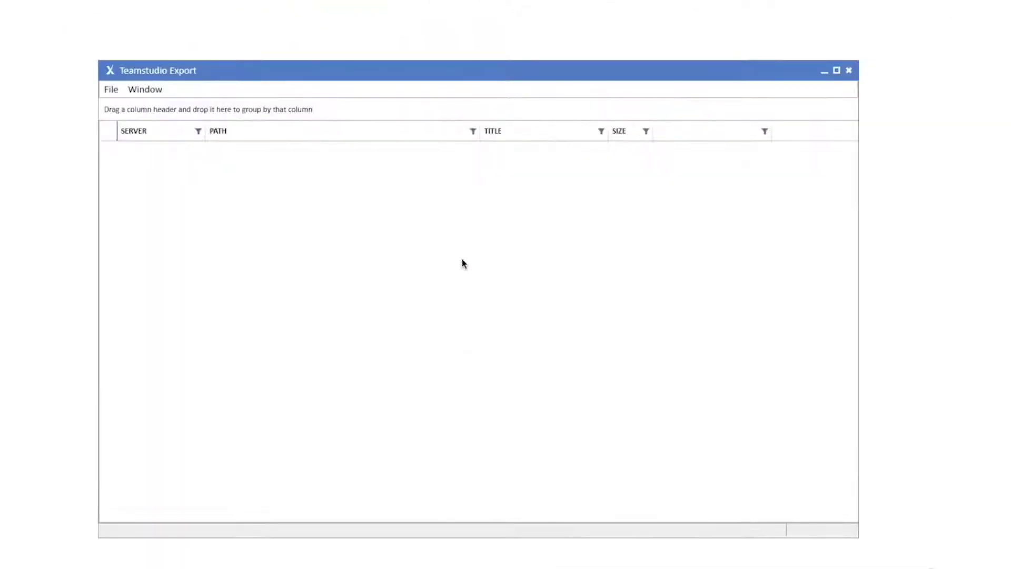
Step: Open the export configuration and advance past the archive and Notes folder pages to Domino servers
click(116, 93)
click(127, 107)
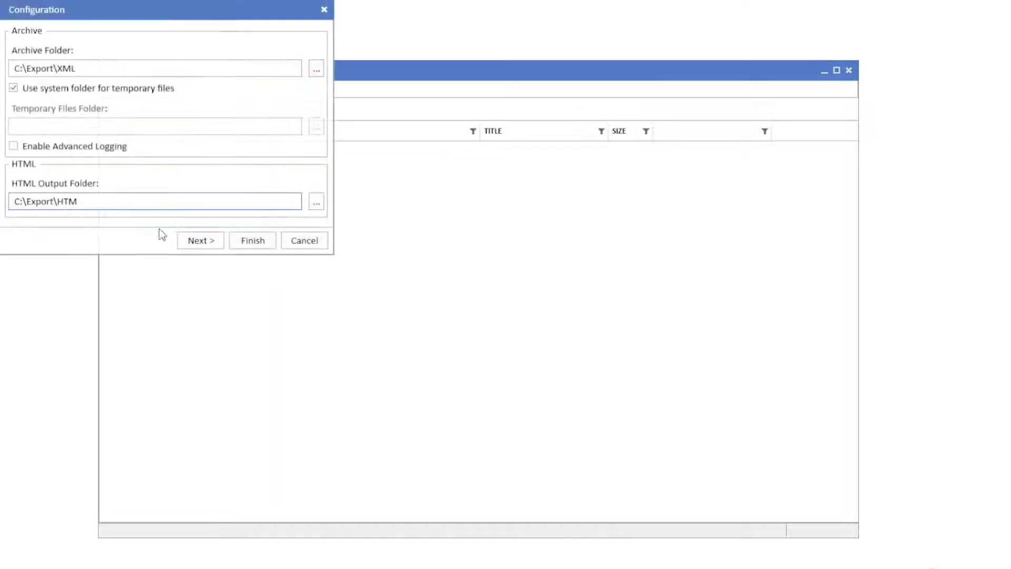
click(198, 245)
click(198, 245)
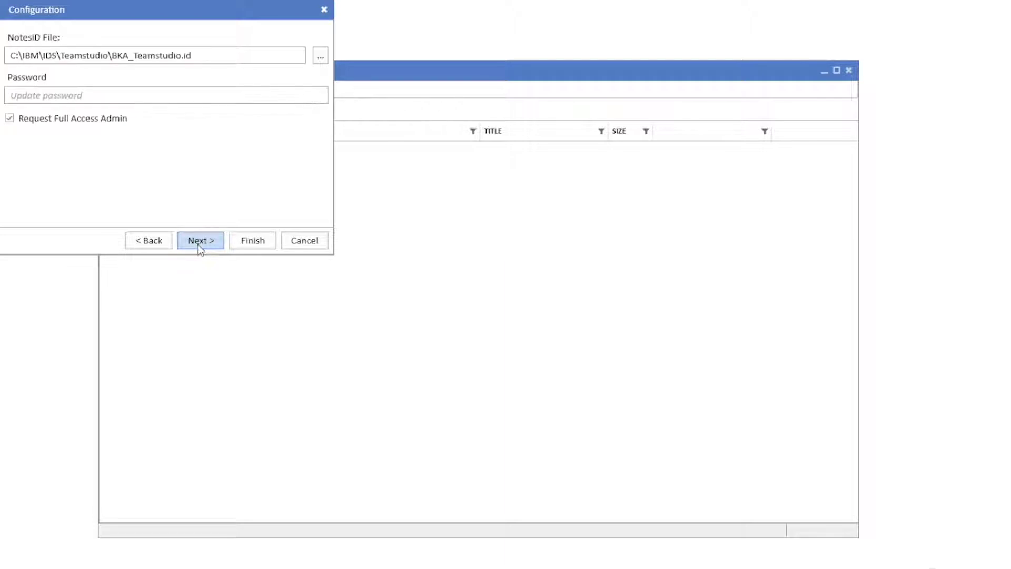
click(199, 245)
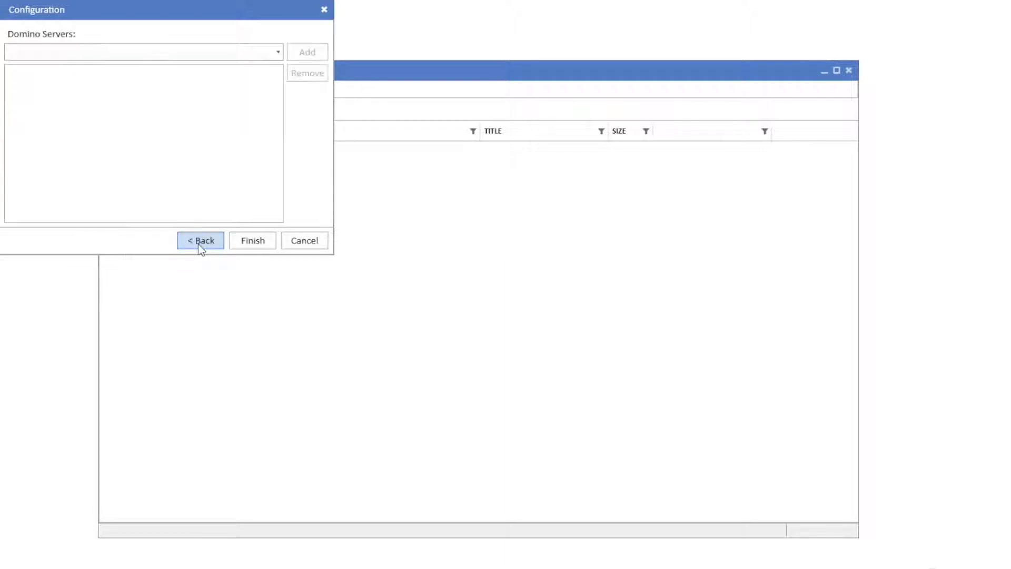
Step: Add TDNA/TDDev to the Domino Servers list and pick TSProd01/Teamstudio as the next server
click(278, 52)
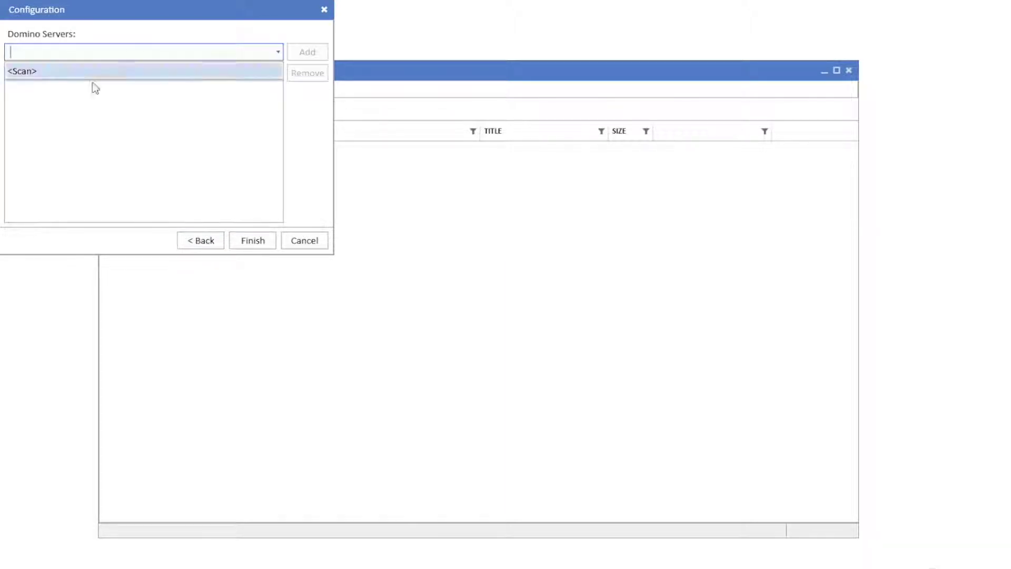
click(45, 72)
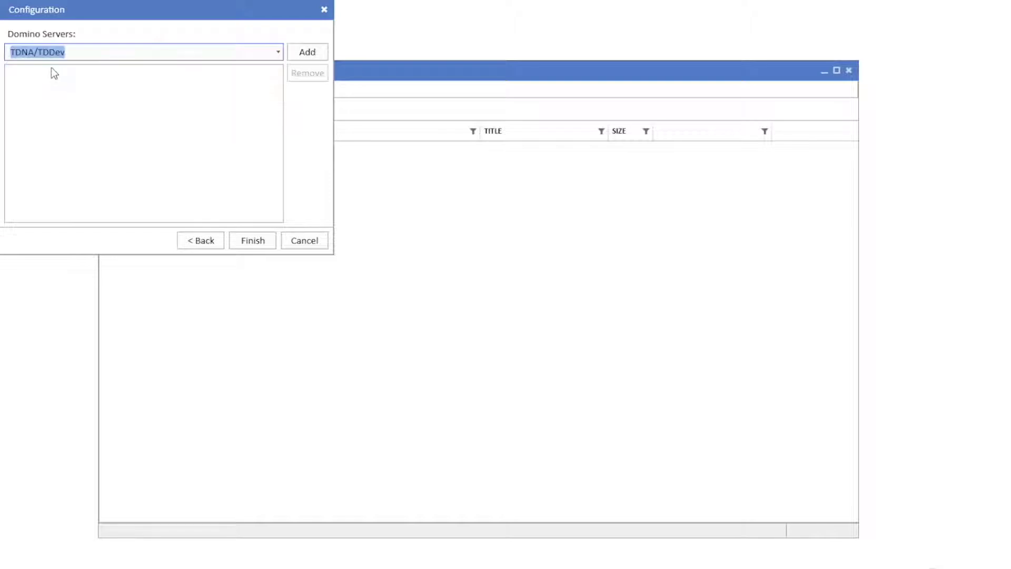
click(296, 55)
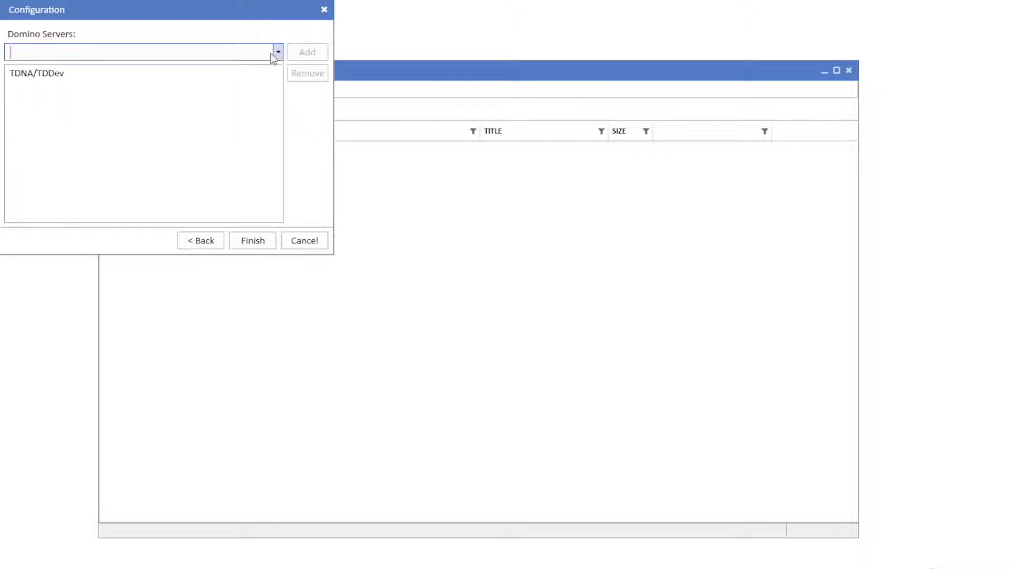
click(274, 52)
click(97, 88)
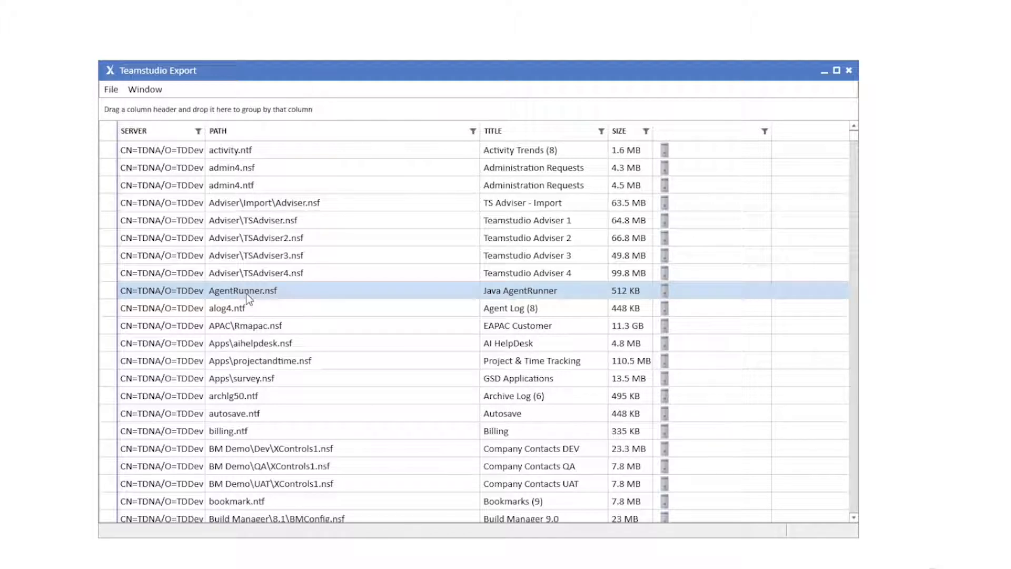
Step: Filter the database list by 'Ives' and select Ives Dev Procedures on TDDev
key(ctrl+f)
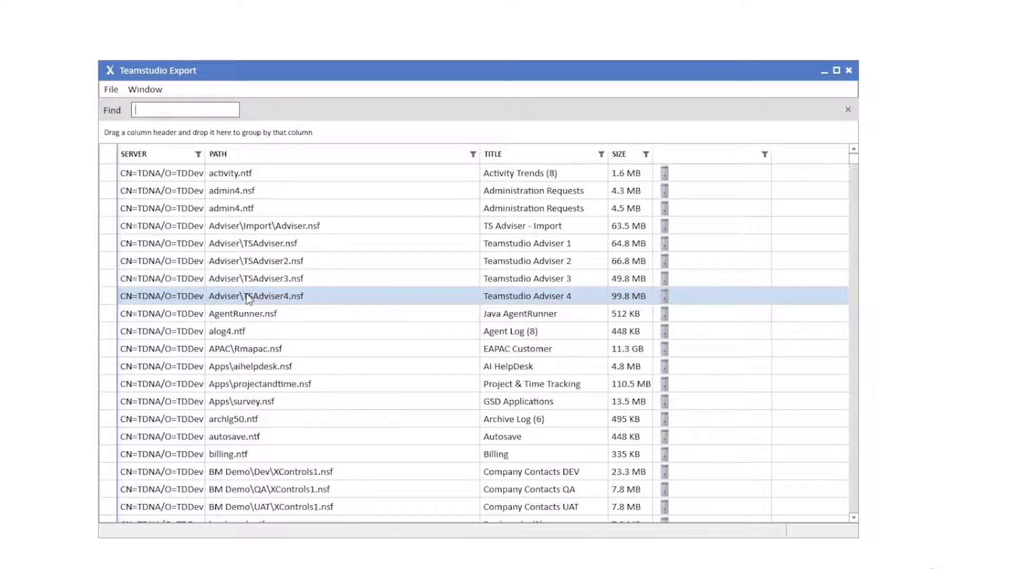
text(Ives)
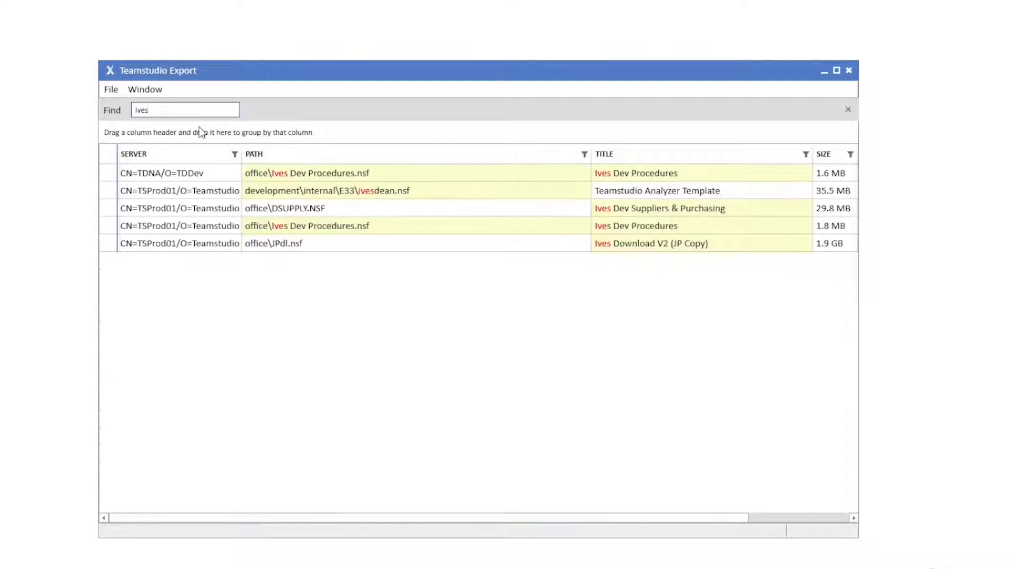
click(276, 177)
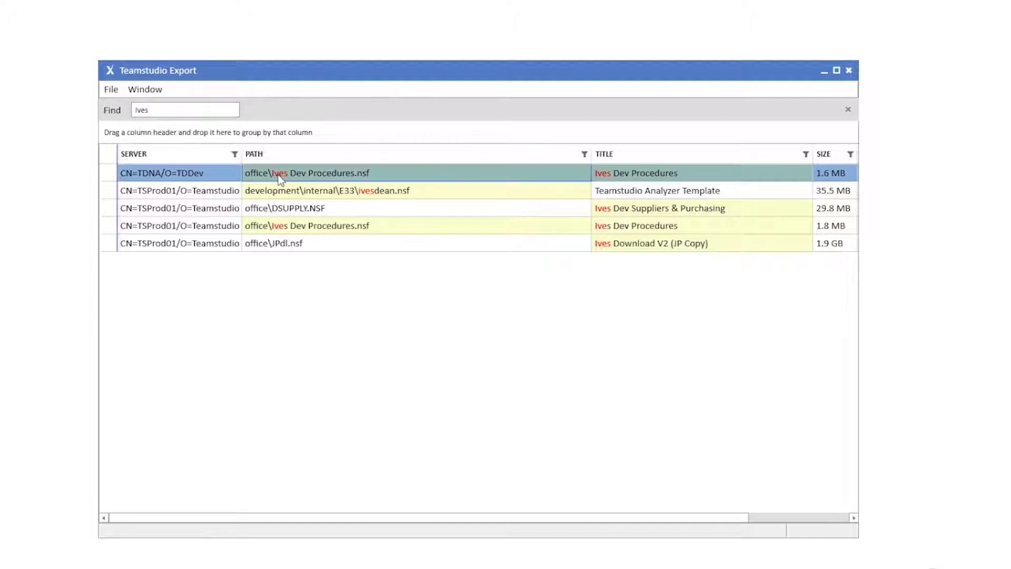
Step: Archive Ives Dev Procedures, then export it to HTML
right_click(280, 179)
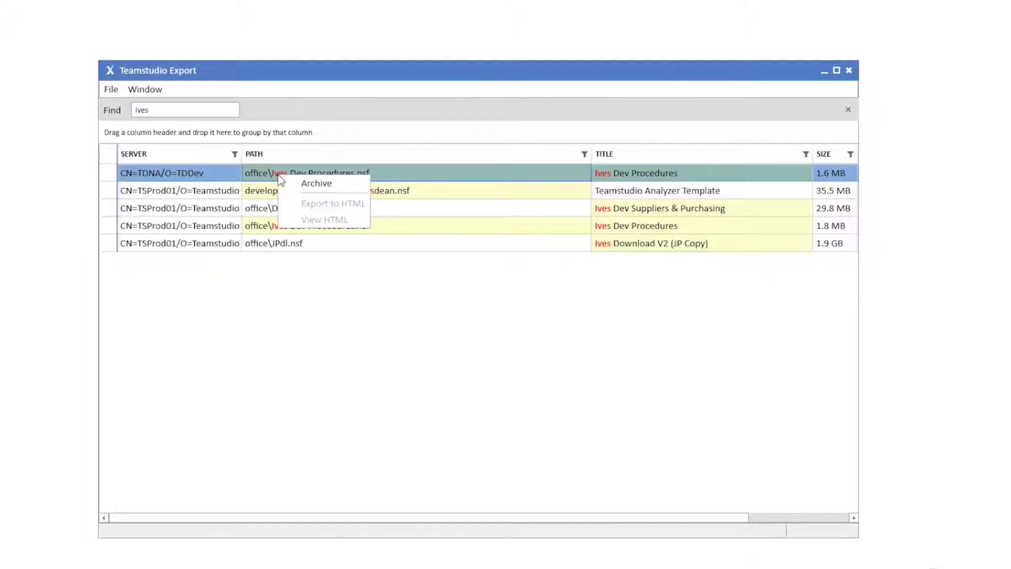
click(307, 181)
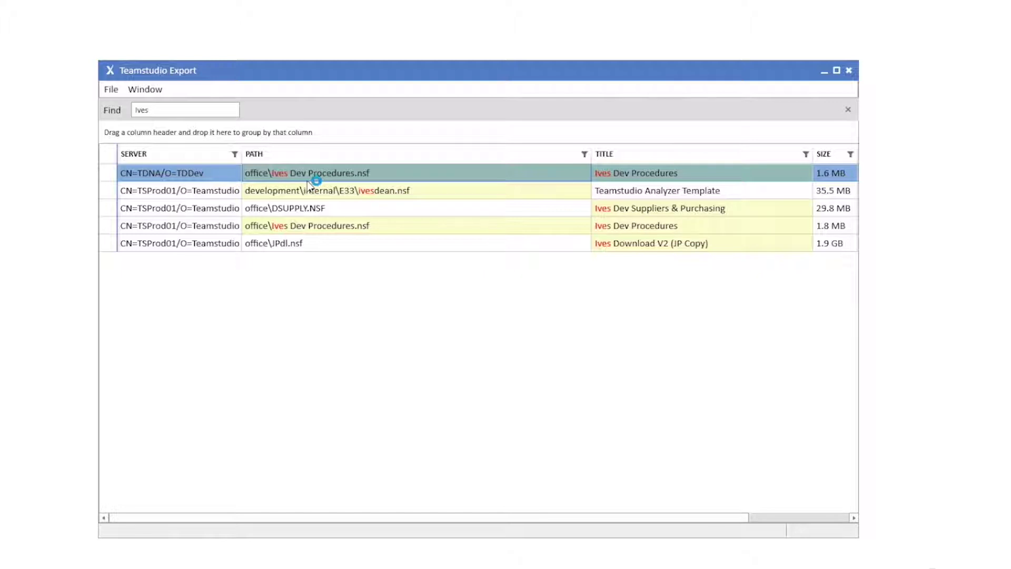
right_click(348, 180)
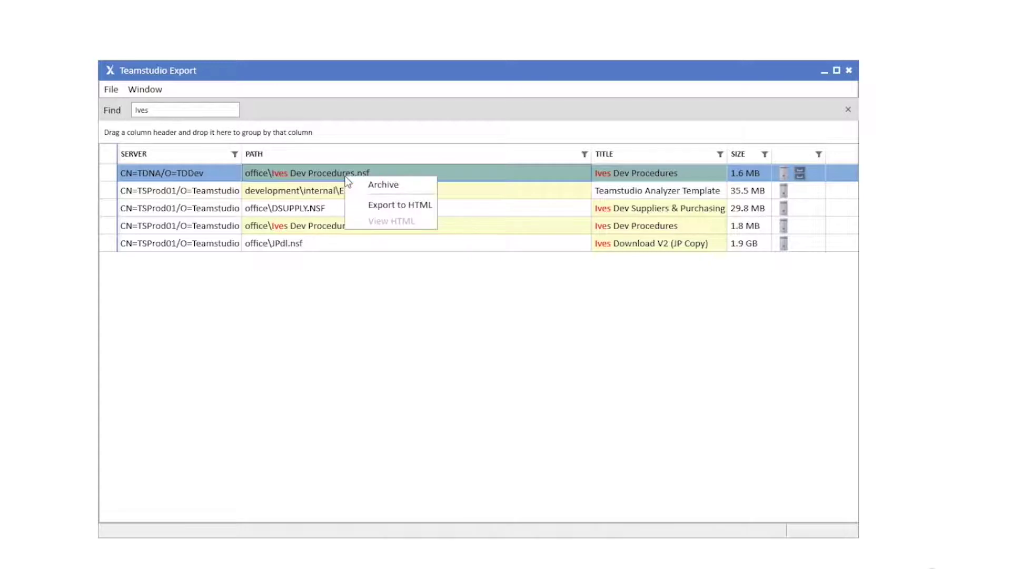
click(376, 207)
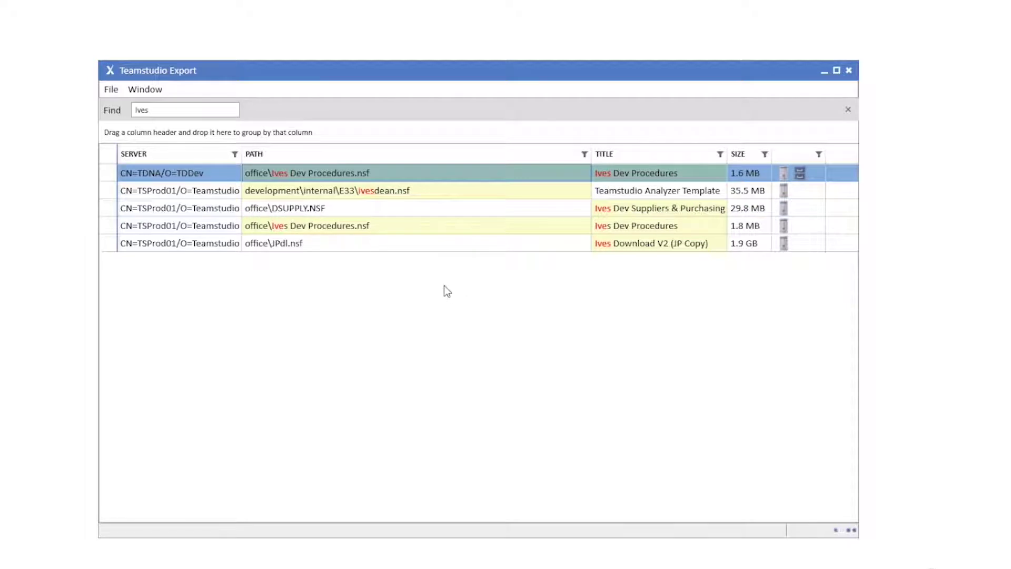
Step: View the Ives Dev Procedures HTML export in Archive Viewer at Procedures\By Business Process
right_click(278, 174)
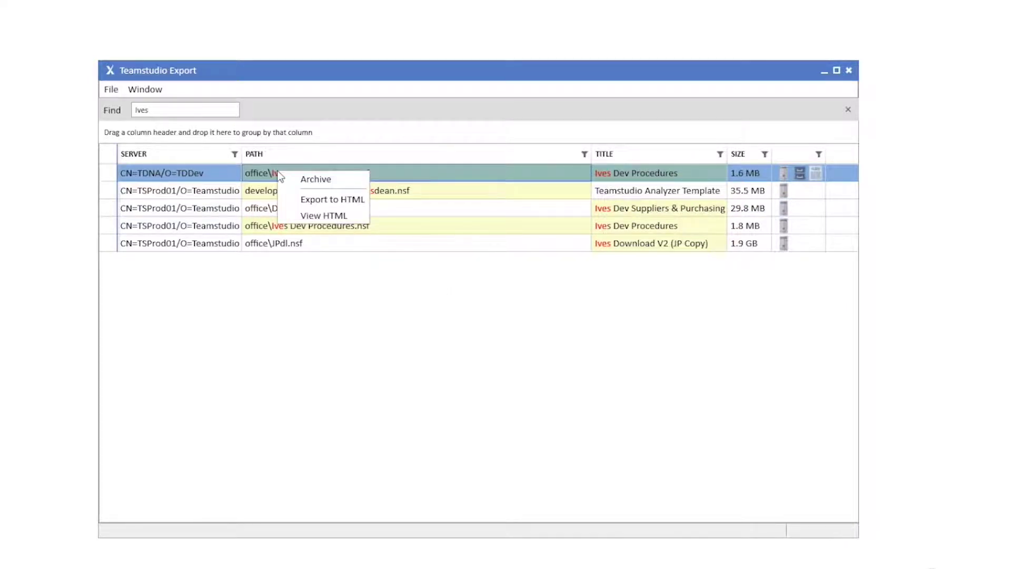
click(337, 216)
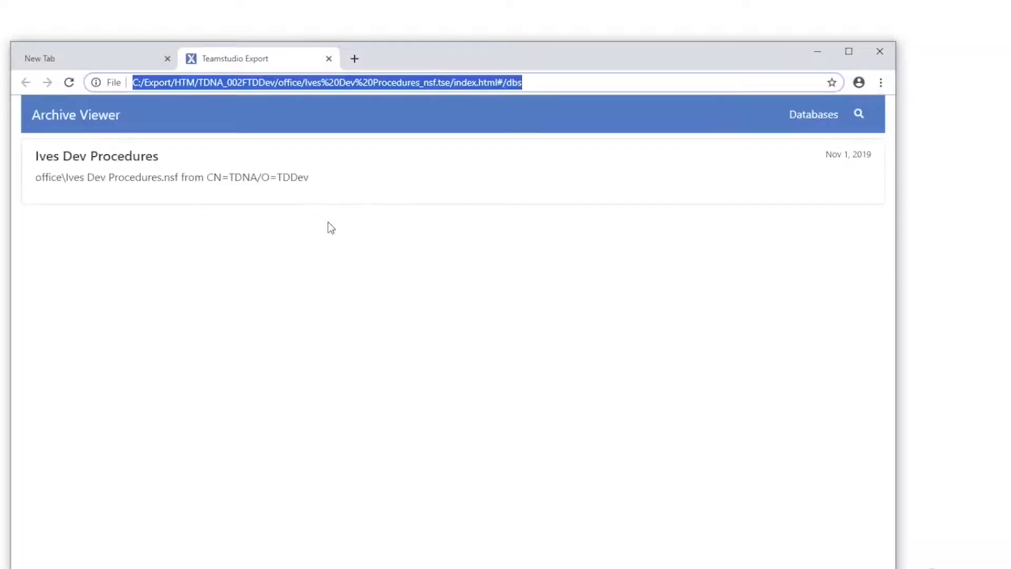
click(156, 180)
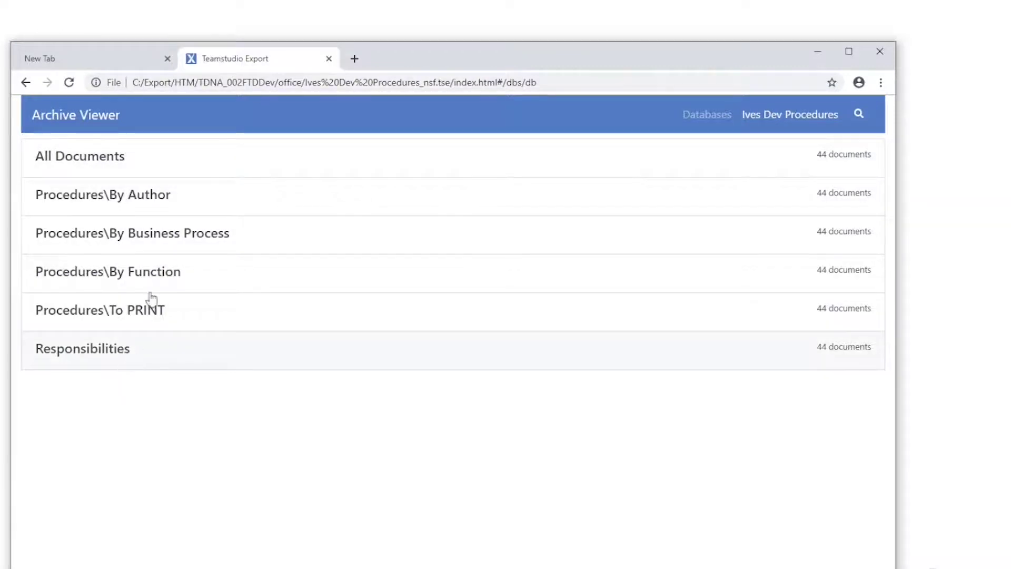
click(165, 243)
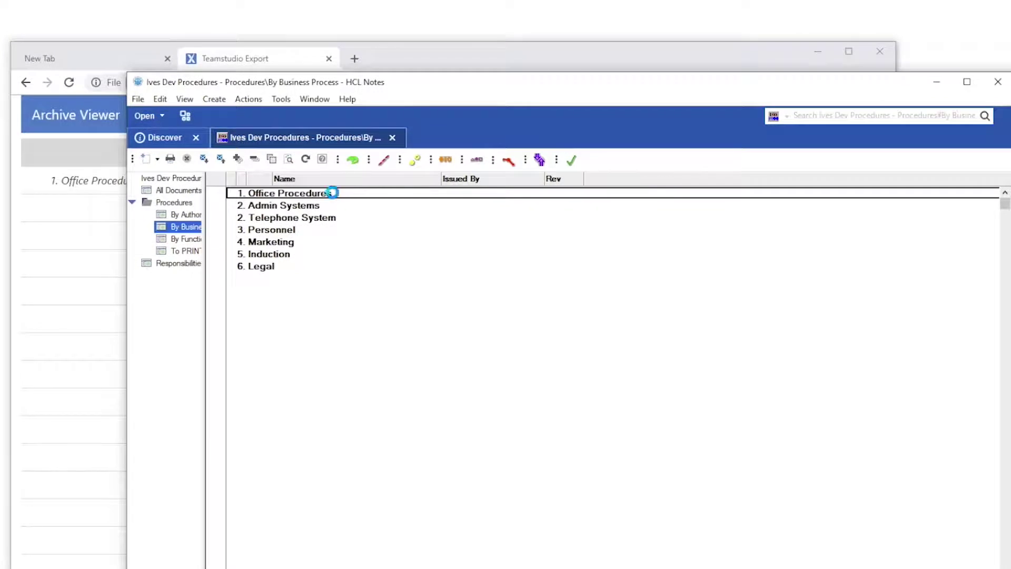
Step: Expand 1. Office Procedures, check WORD- Mailmerge, then open and scroll Directions to Ives Development
double_click(334, 193)
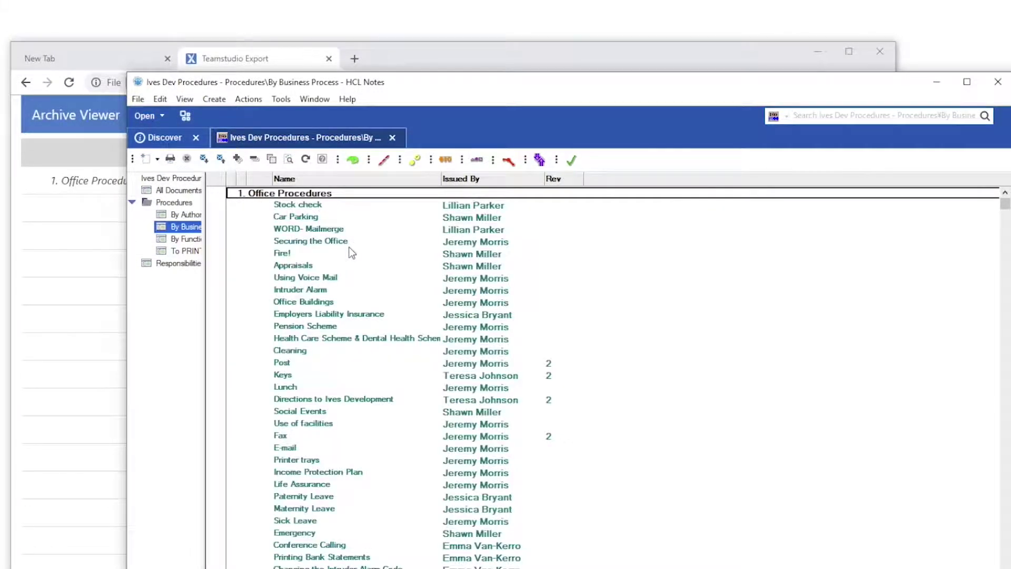
double_click(310, 230)
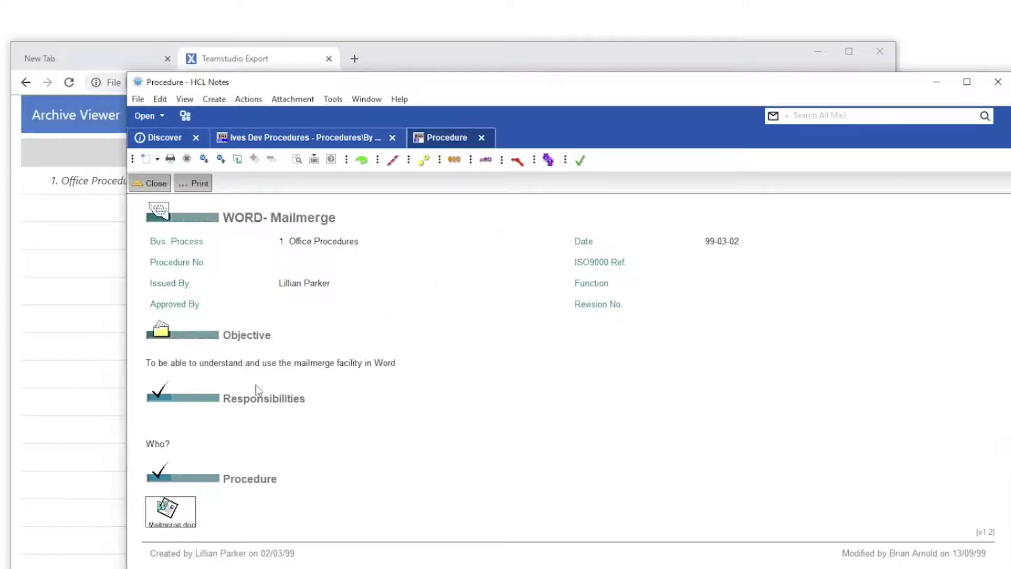
key(Escape)
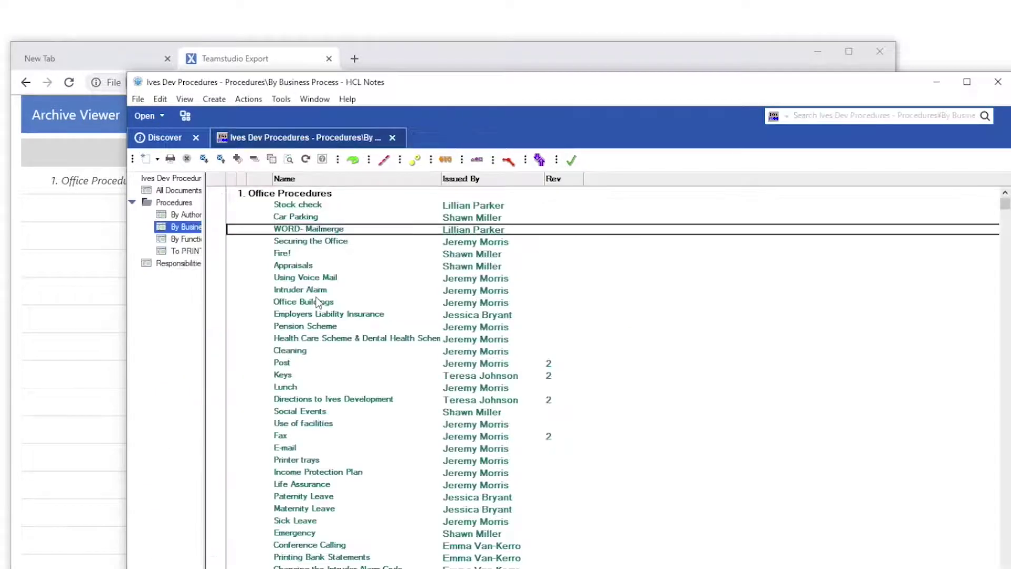
click(306, 400)
double_click(306, 401)
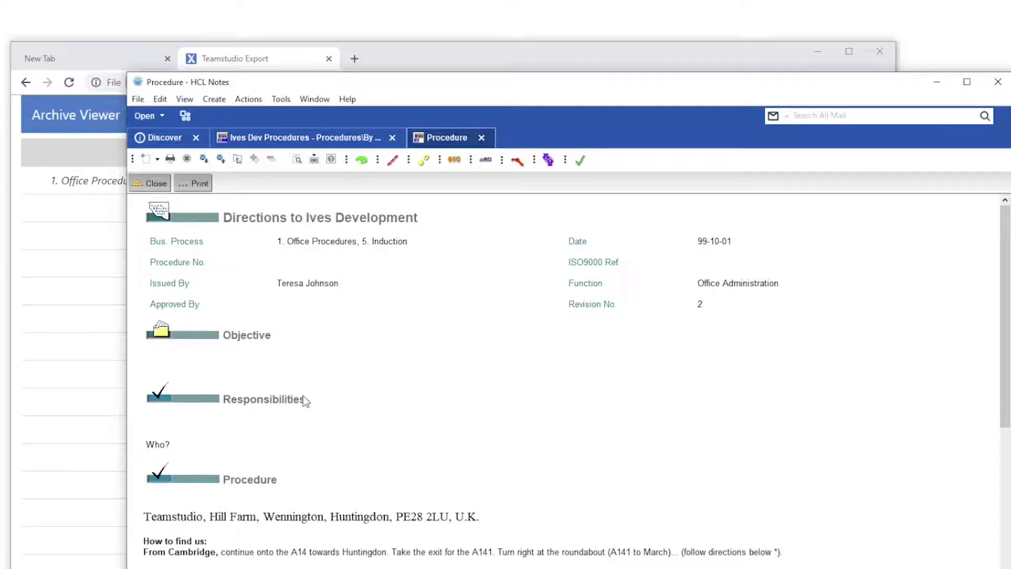
scroll(305, 400, down, 5)
scroll(304, 400, down, 5)
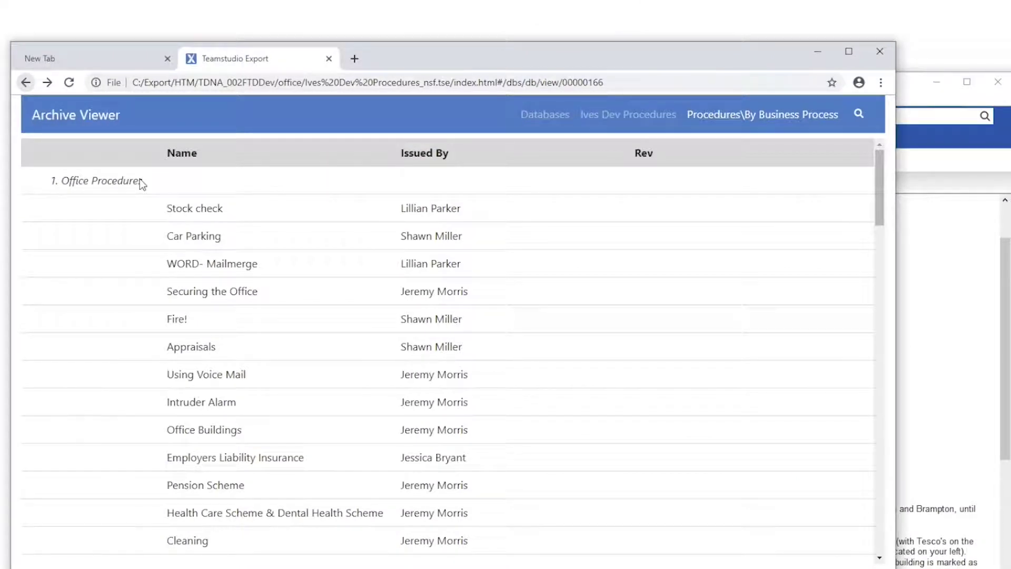
Step: Open the archived Directions to Ives Development document, view its map, then compare with Notes
scroll(243, 505, down, 5)
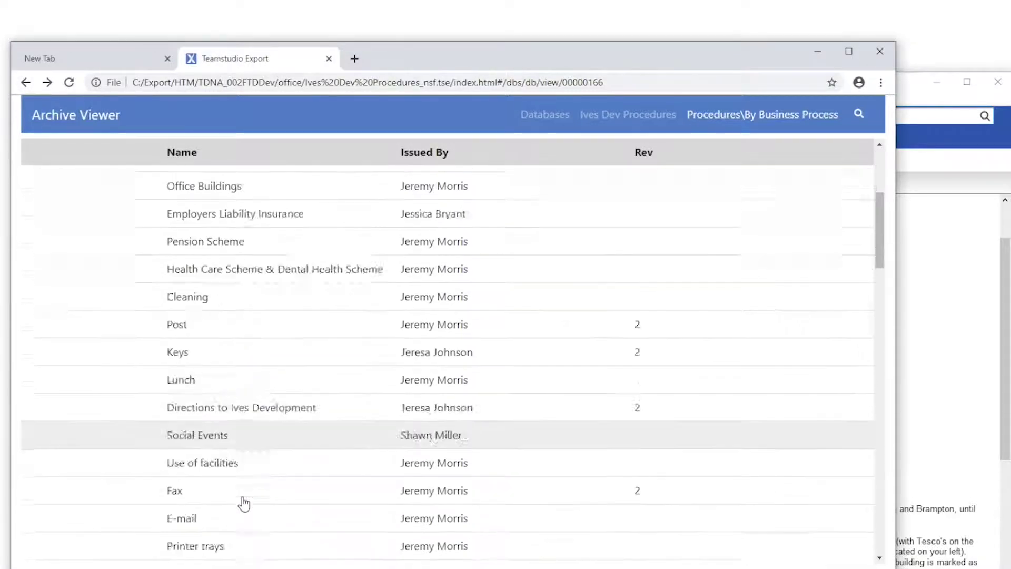
scroll(242, 503, down, 3)
click(210, 256)
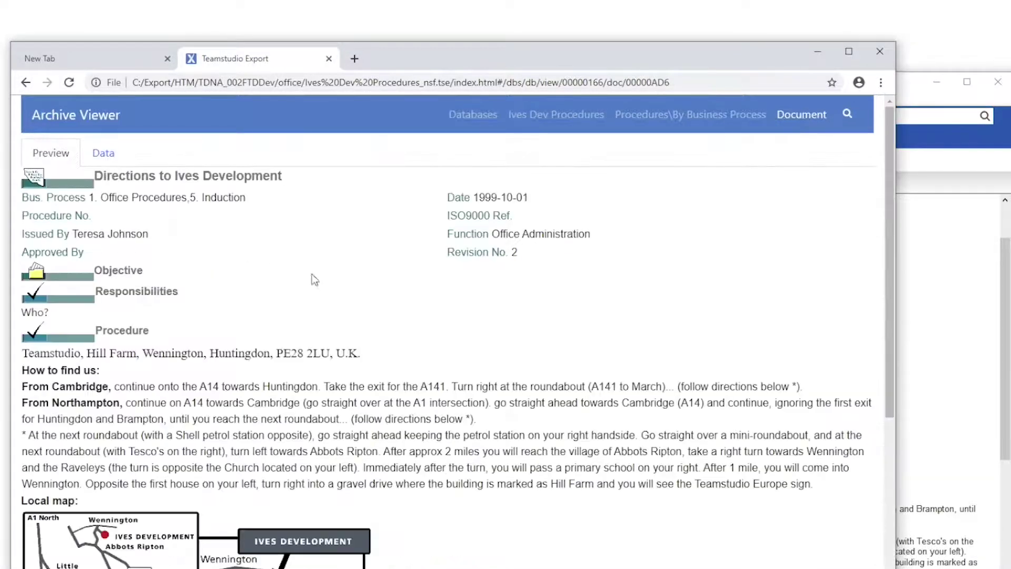
scroll(279, 421, down, 5)
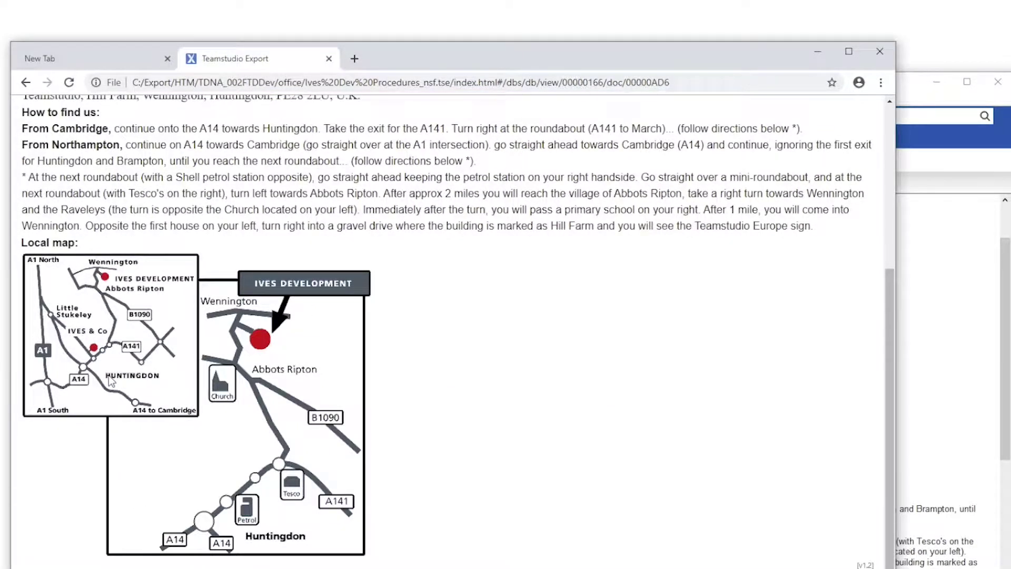
scroll(117, 316, up, 5)
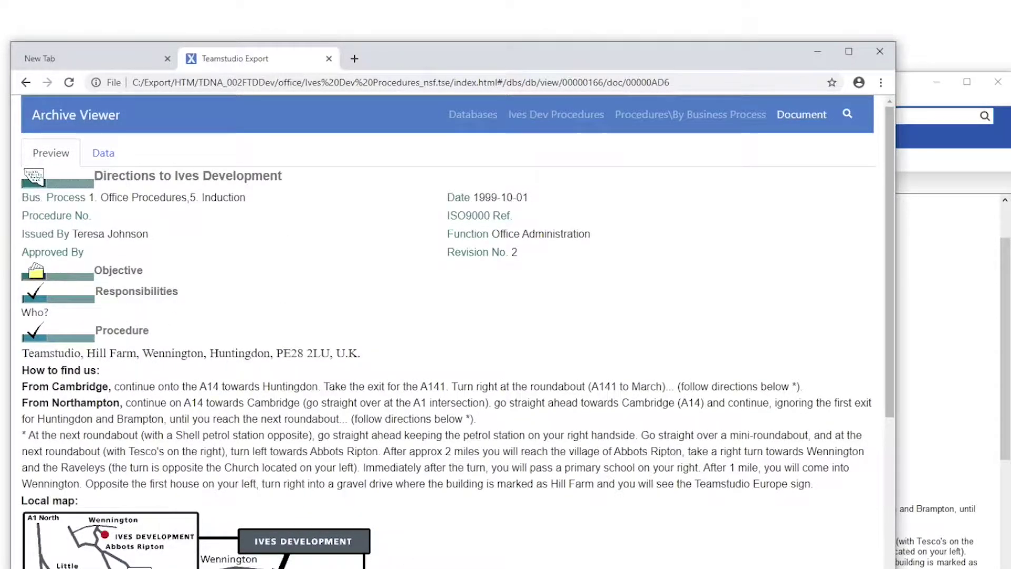
key(alt+Tab)
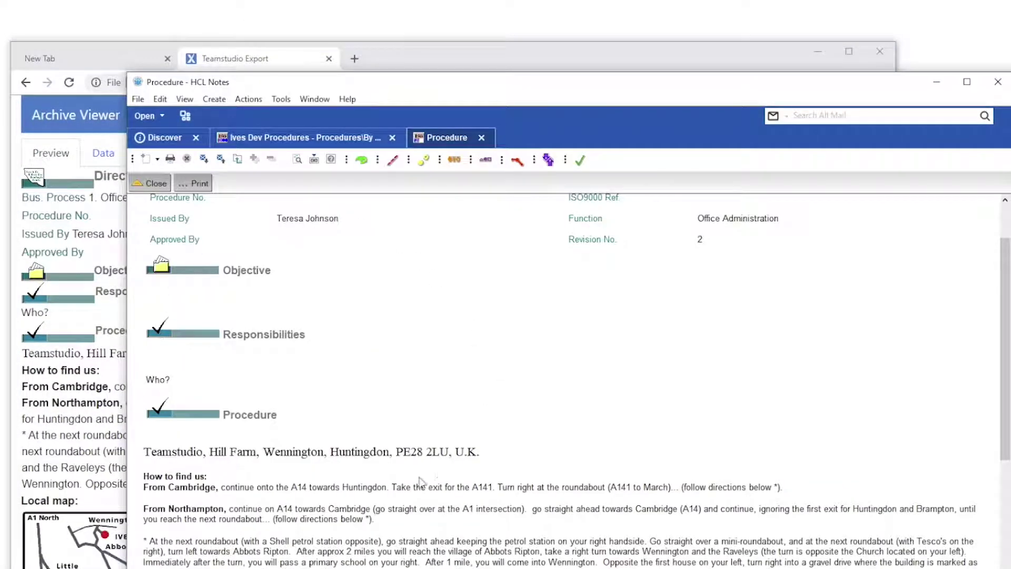
click(80, 453)
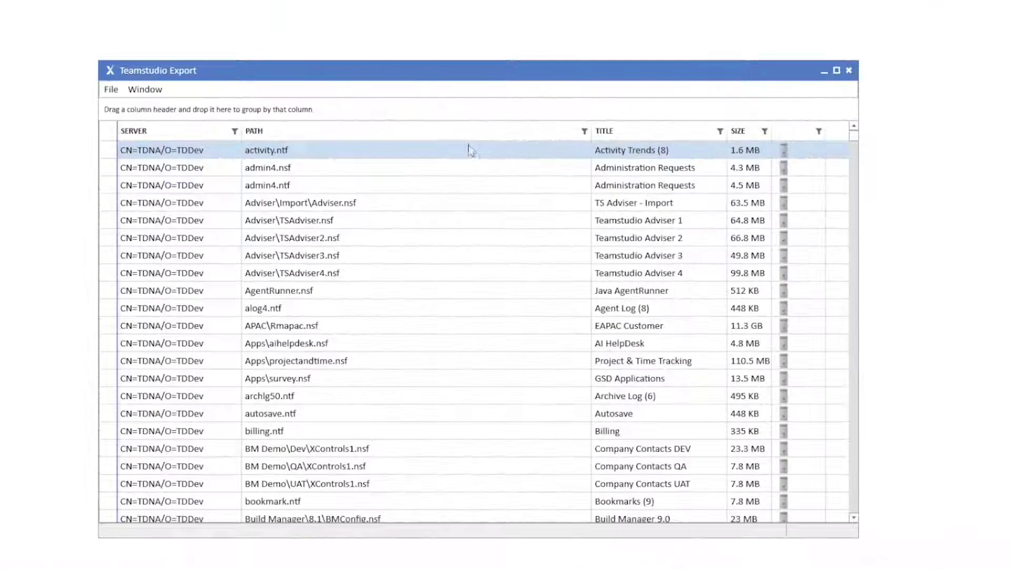
Step: Filter the Path column to 'Does not contain' .ntf
click(583, 133)
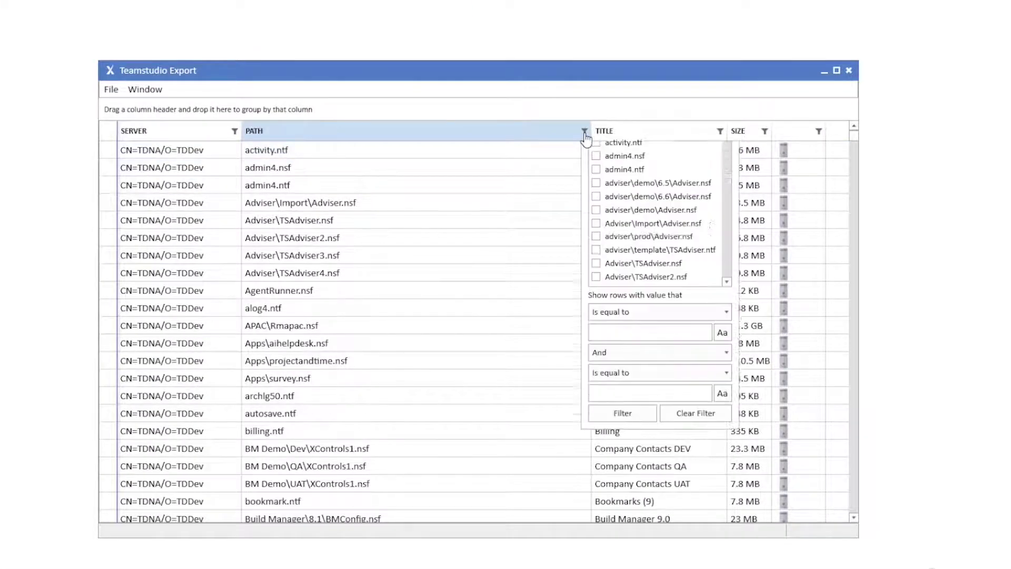
click(604, 351)
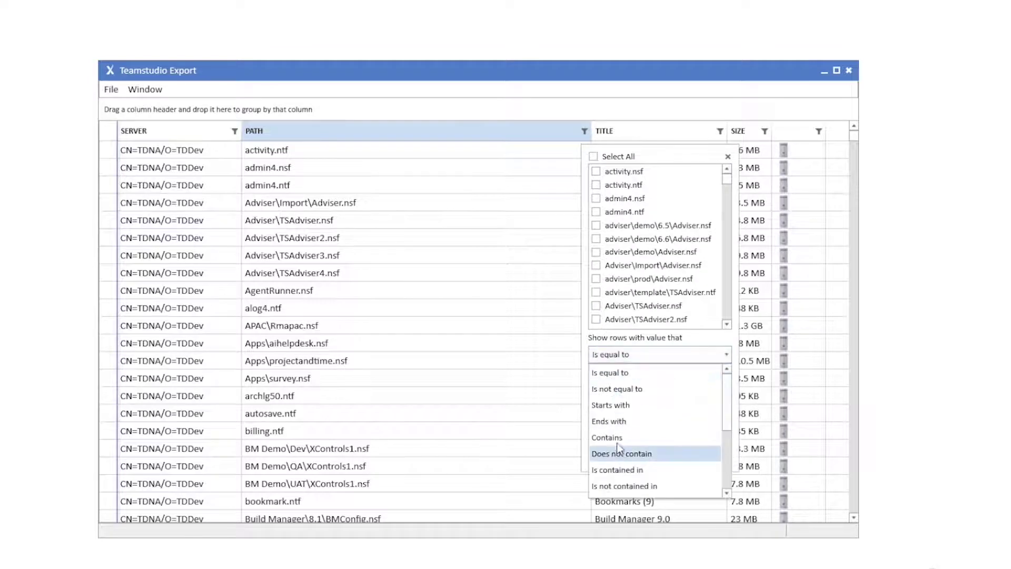
click(617, 449)
click(619, 371)
text(.ntf)
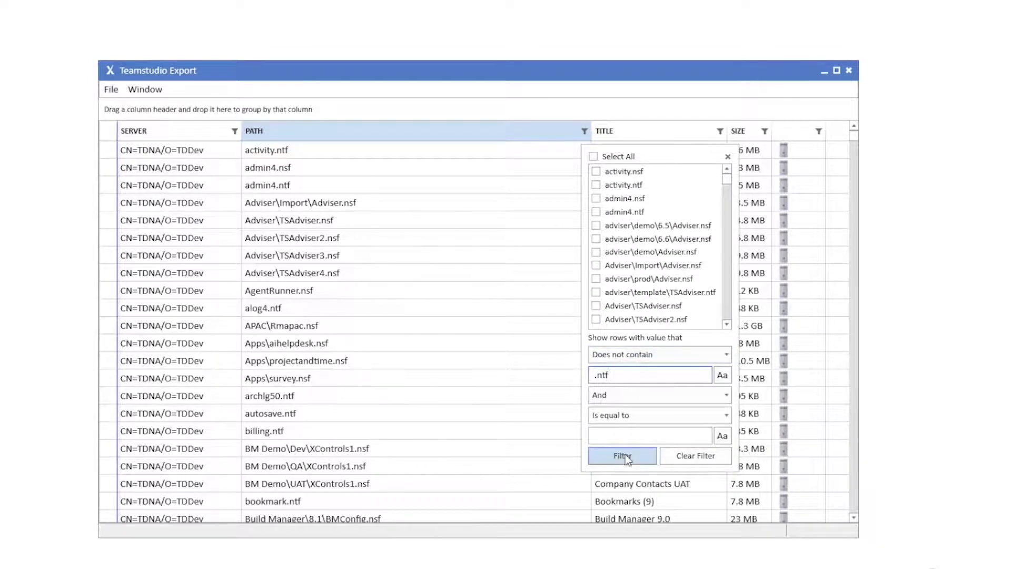
click(625, 454)
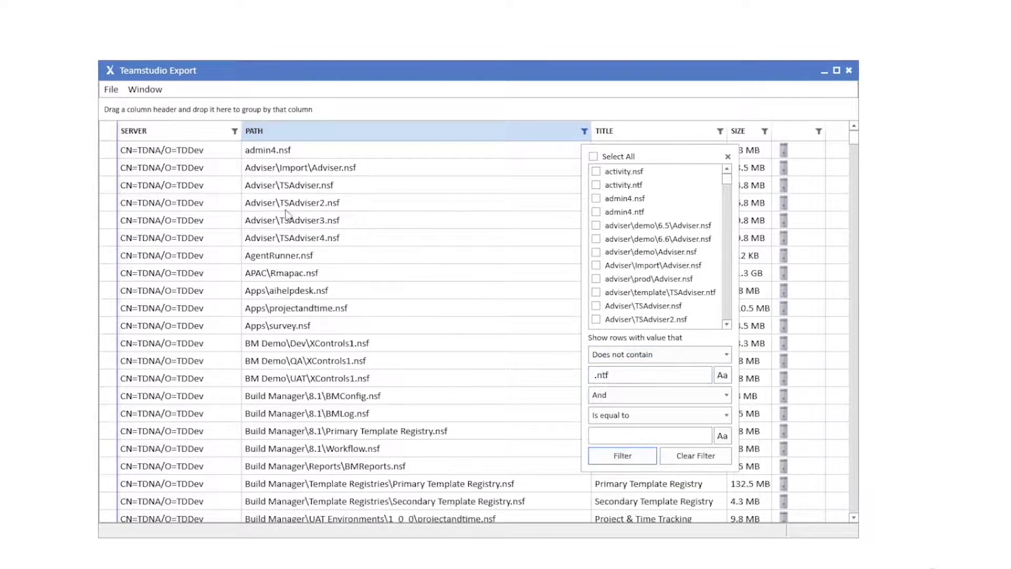
click(584, 131)
Step: Filter the status column to databases that are archived and exported
click(800, 131)
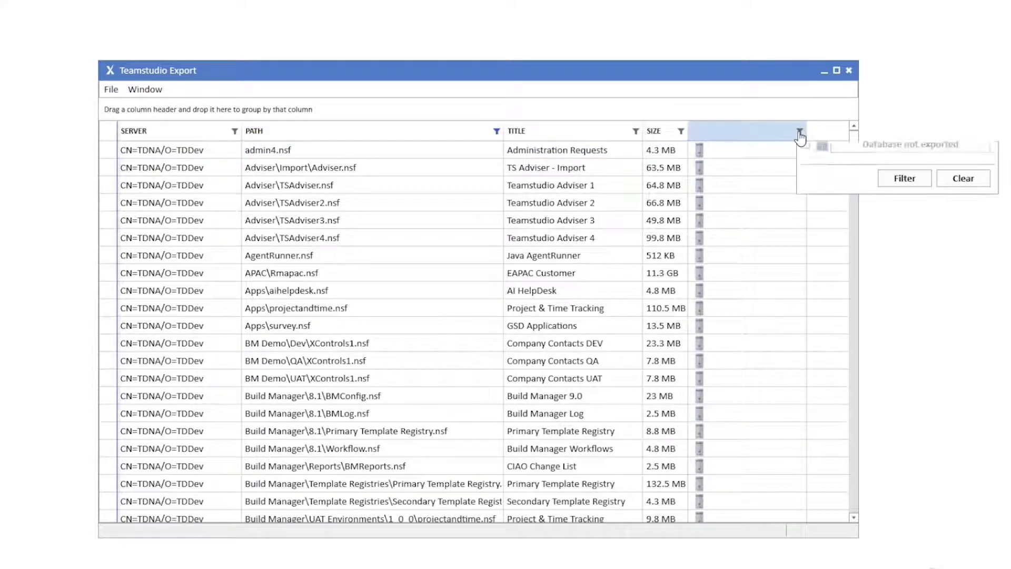
click(872, 194)
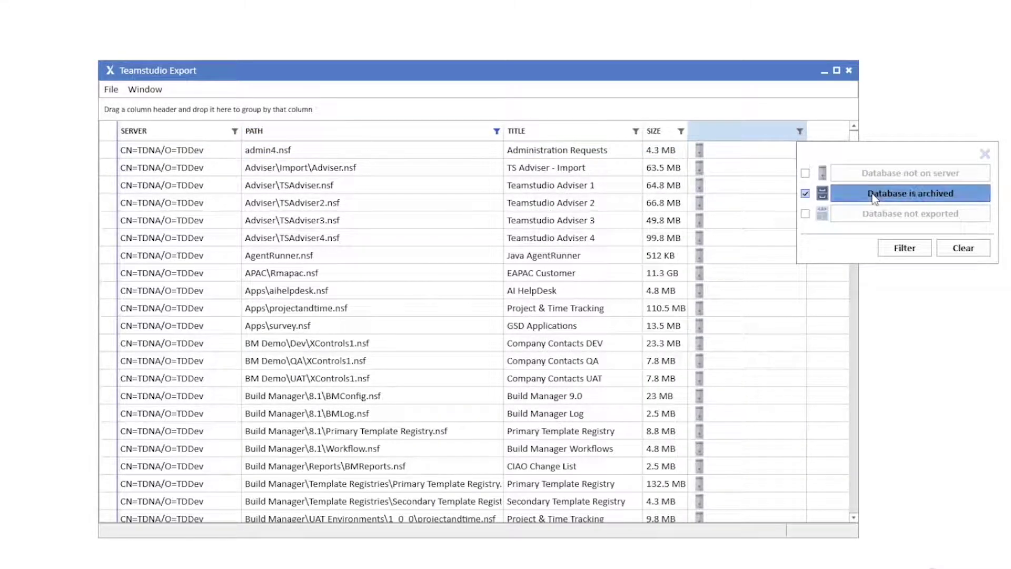
click(876, 216)
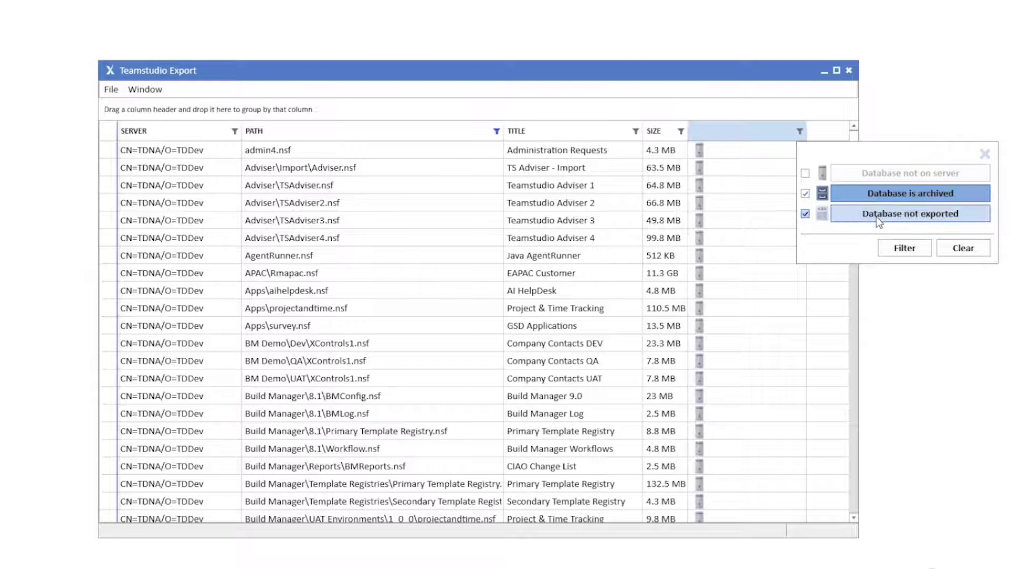
click(897, 250)
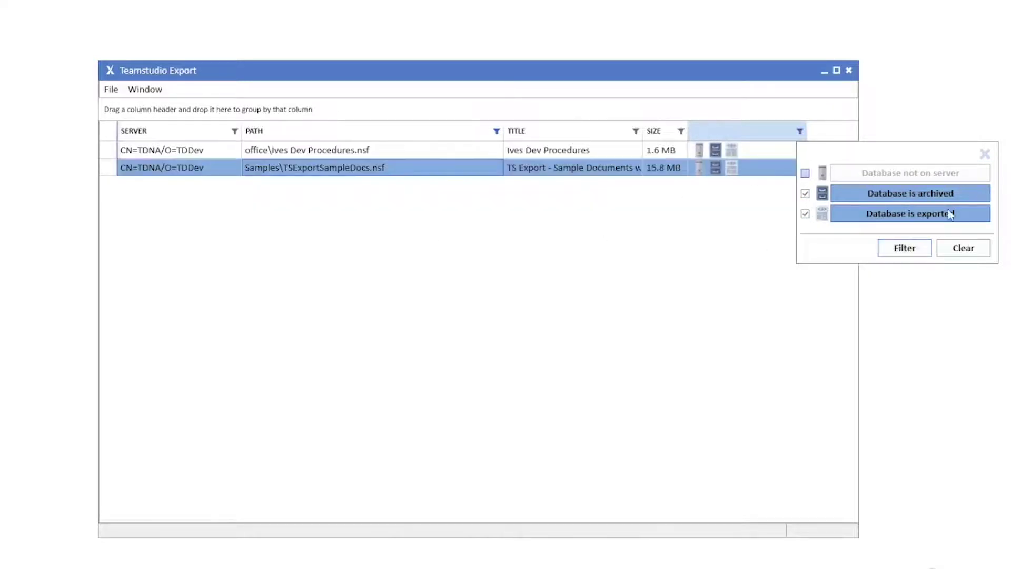
click(655, 280)
right_click(287, 180)
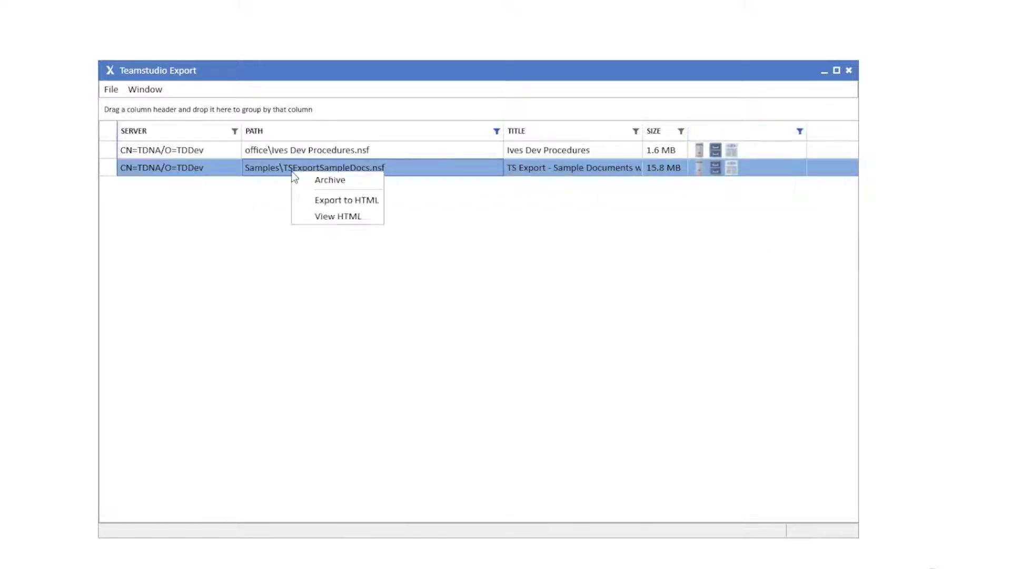
Step: View the TSExportSampleDocs HTML archive and open its All Documents view
click(322, 217)
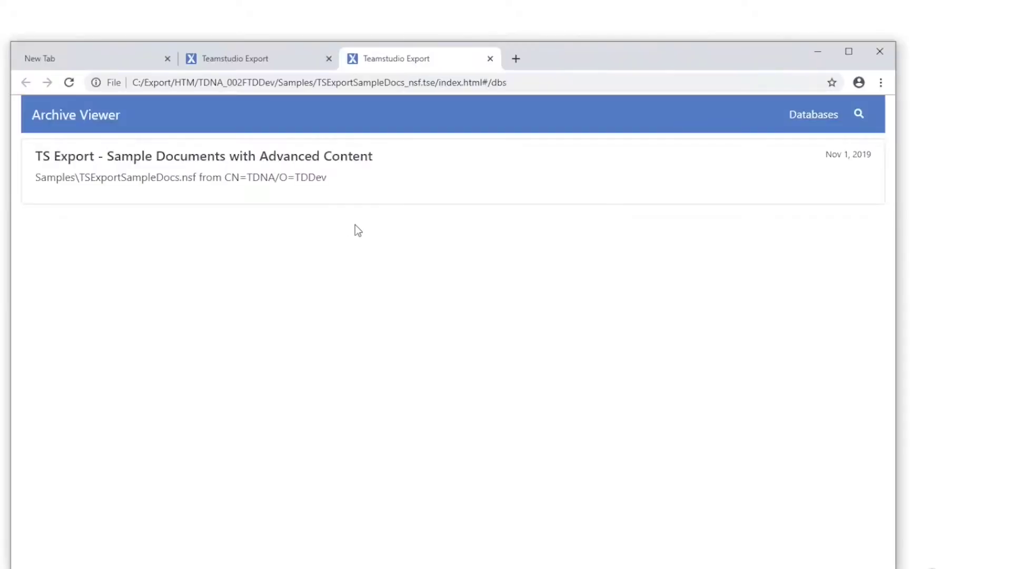
click(290, 183)
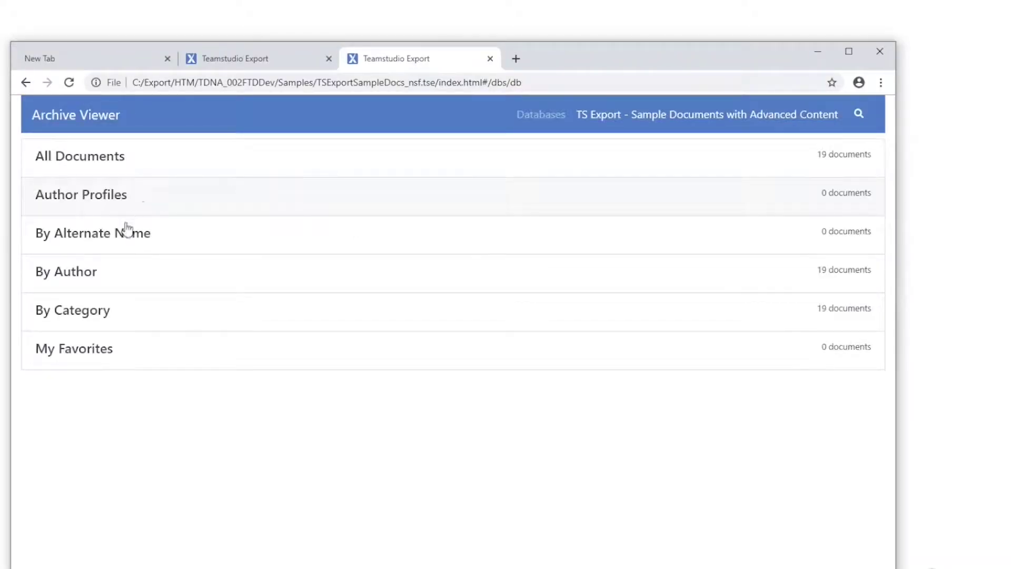
click(100, 167)
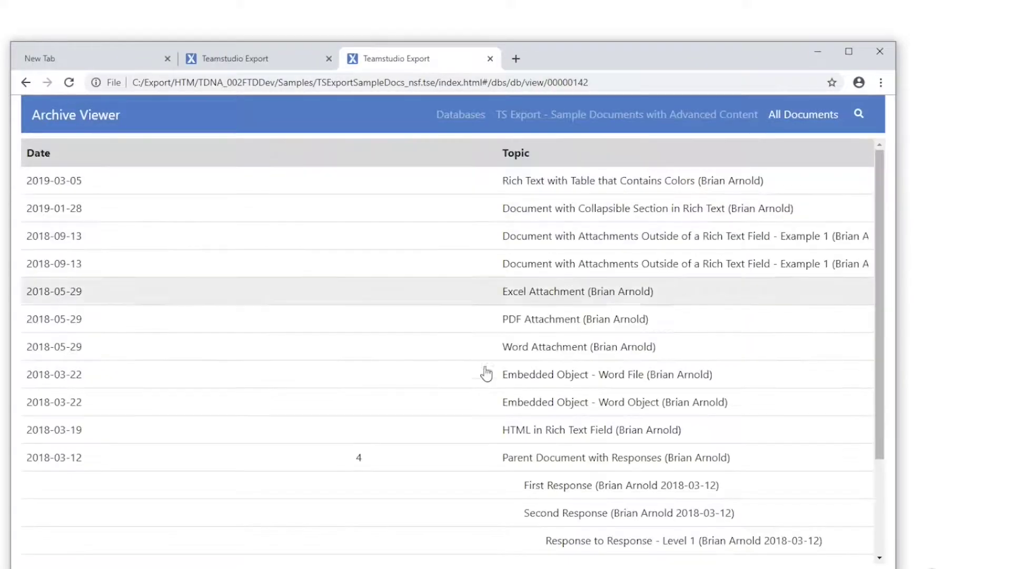
Step: Browse the response documents and follow links through to Response to Response Level 2
click(568, 545)
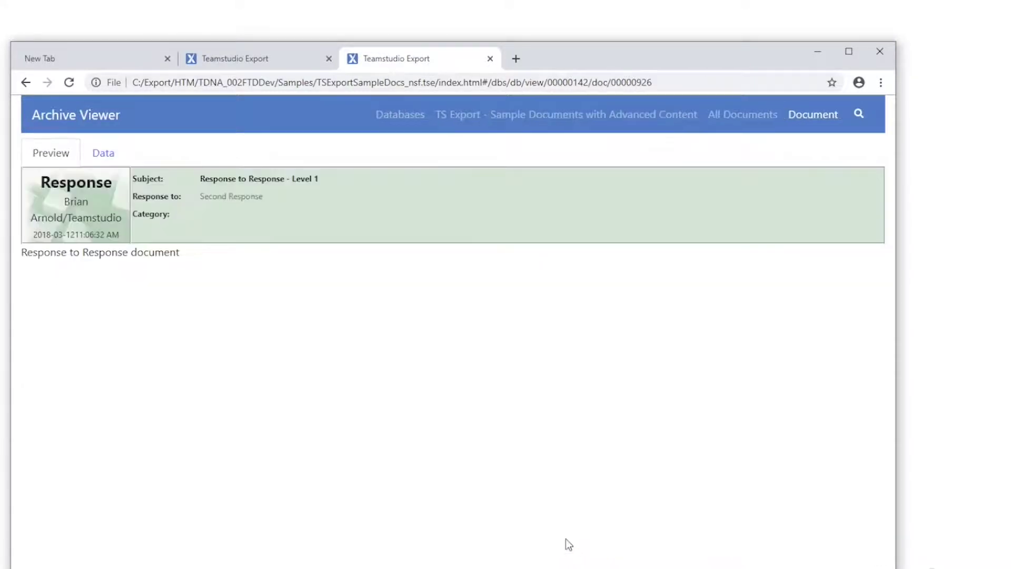
click(25, 82)
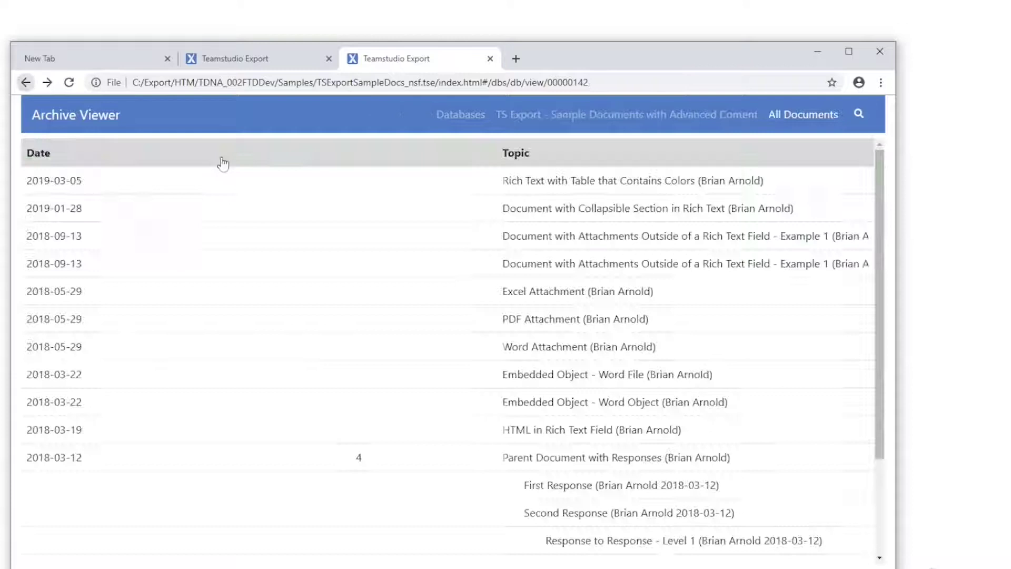
click(580, 467)
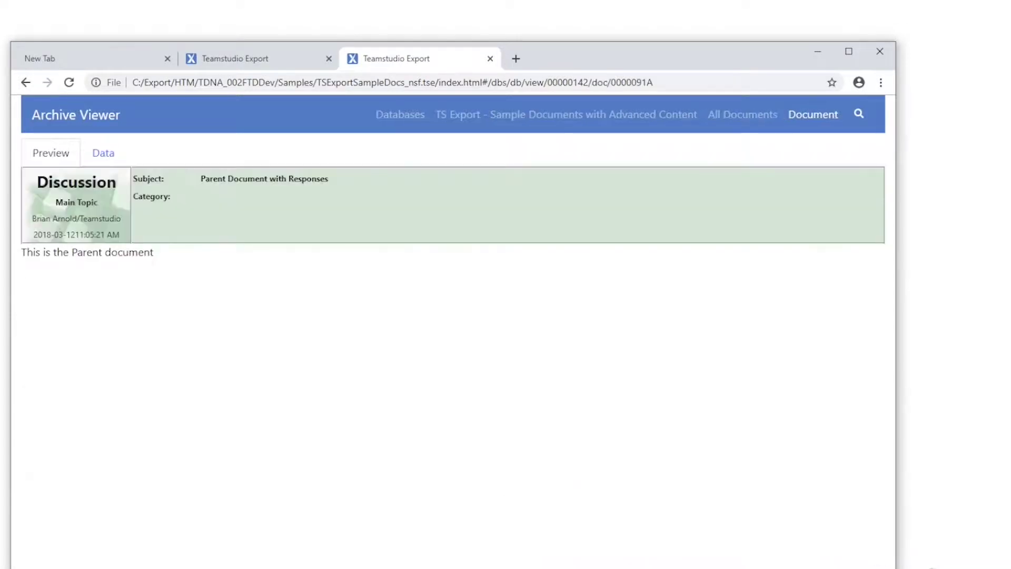
click(26, 82)
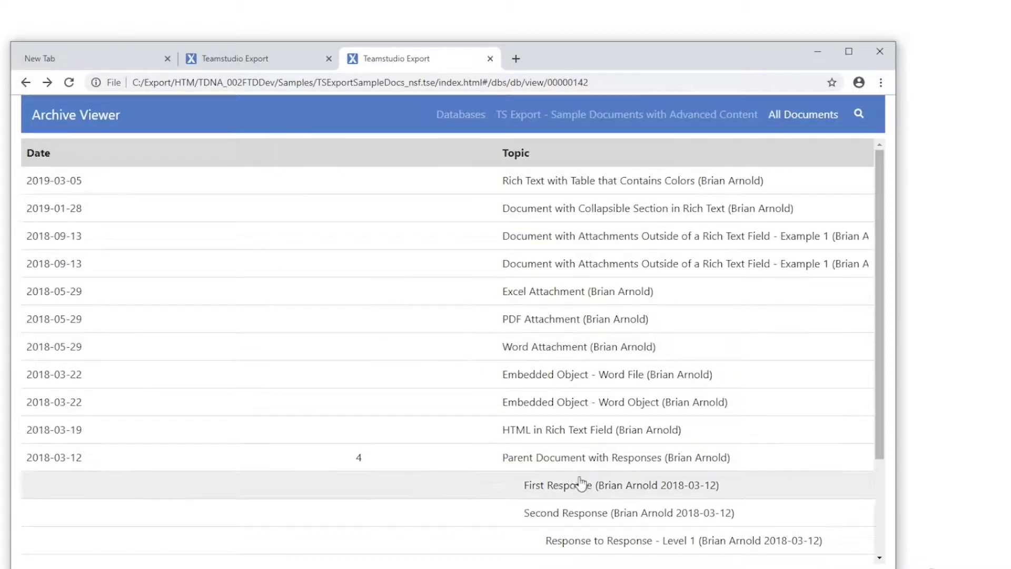
click(584, 494)
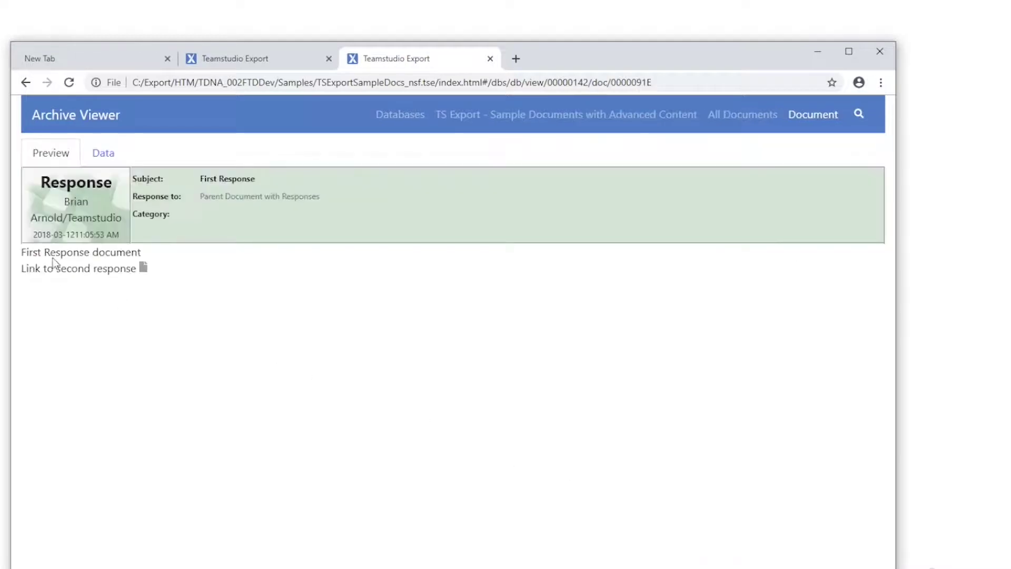
click(145, 268)
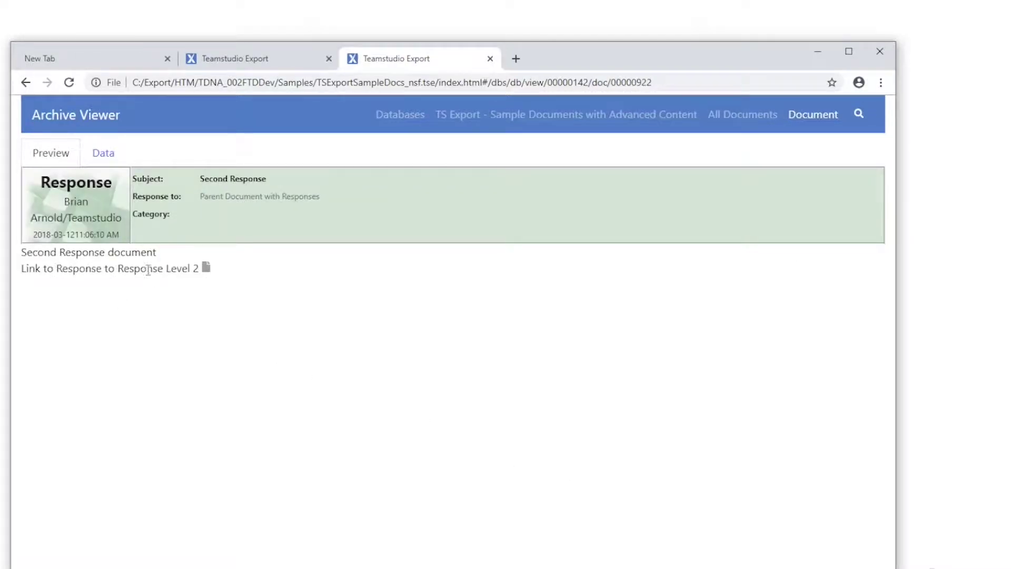
click(205, 267)
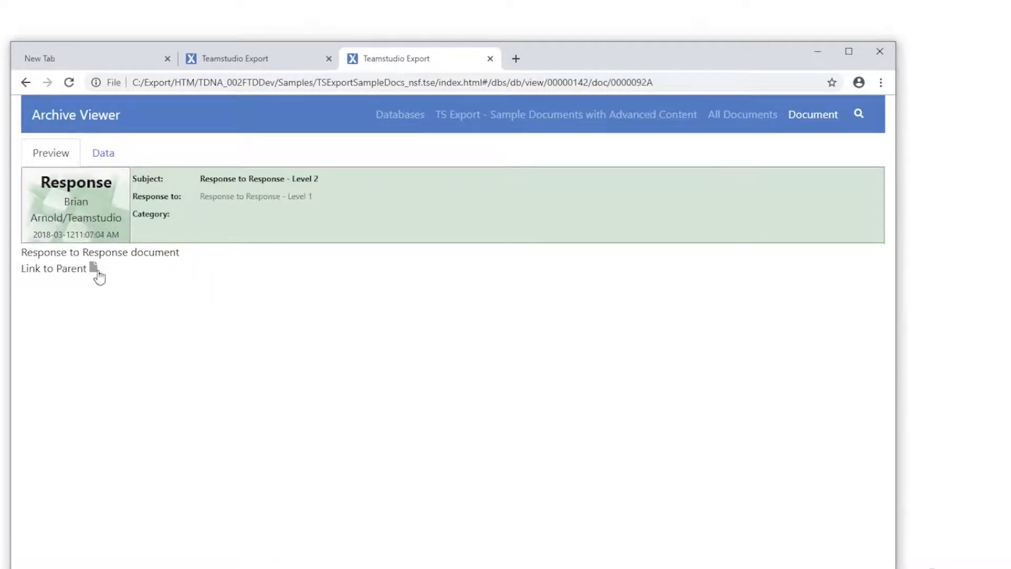
click(95, 269)
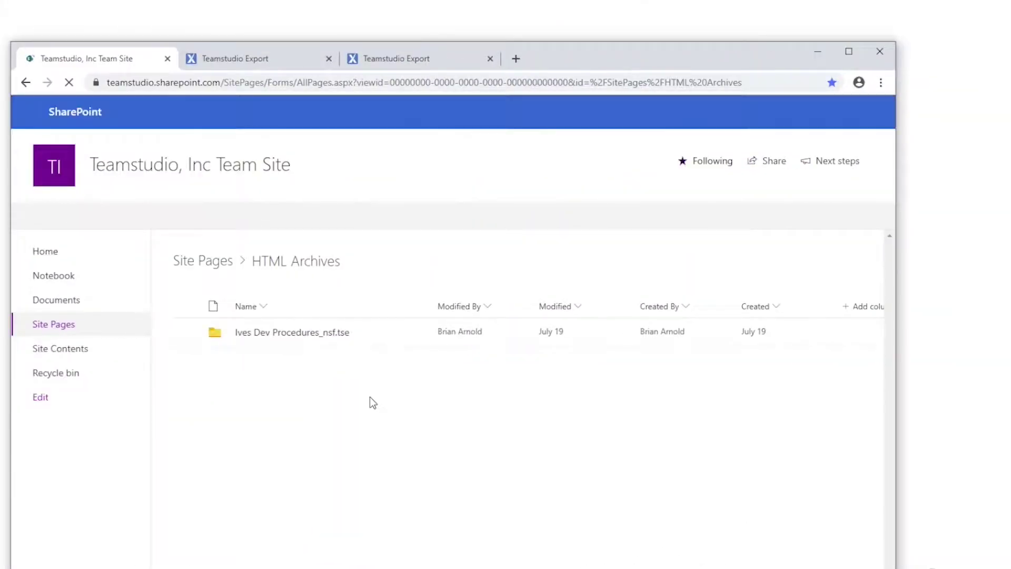
Step: Open Ives Dev Procedures_nsf.tse in SharePoint and browse By Business Process to Directions to Ives Development
click(256, 339)
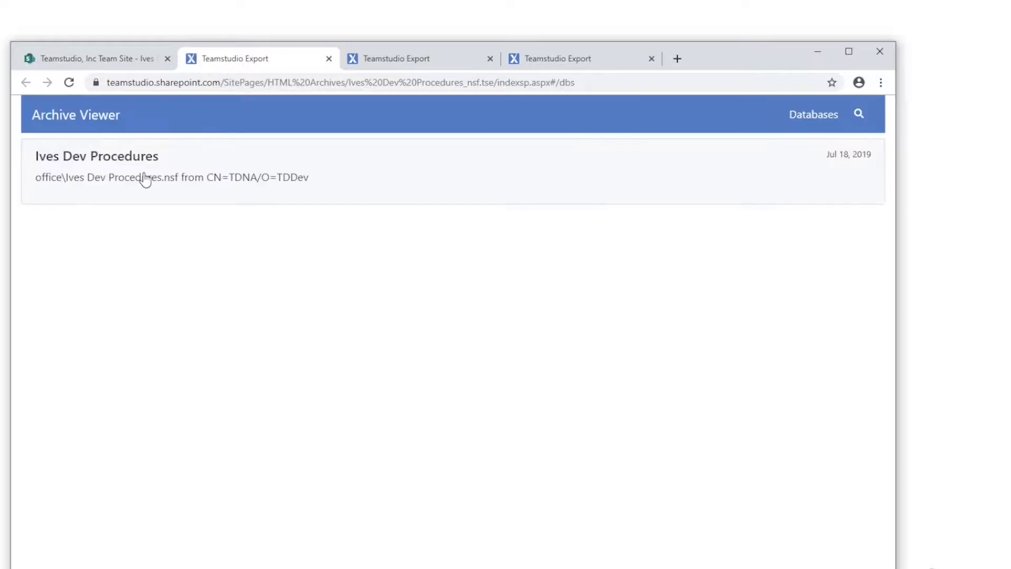
click(144, 180)
click(258, 238)
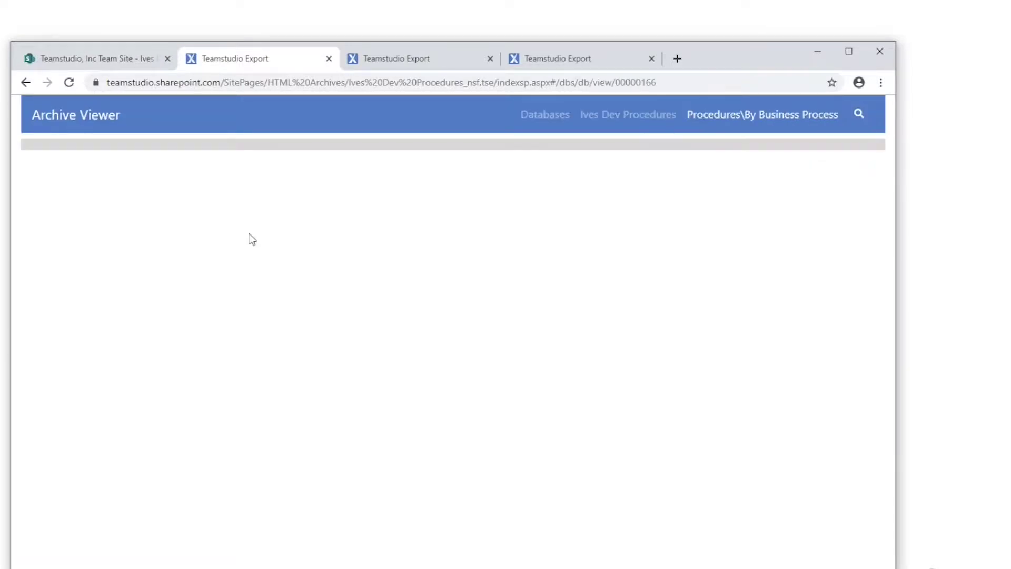
click(244, 270)
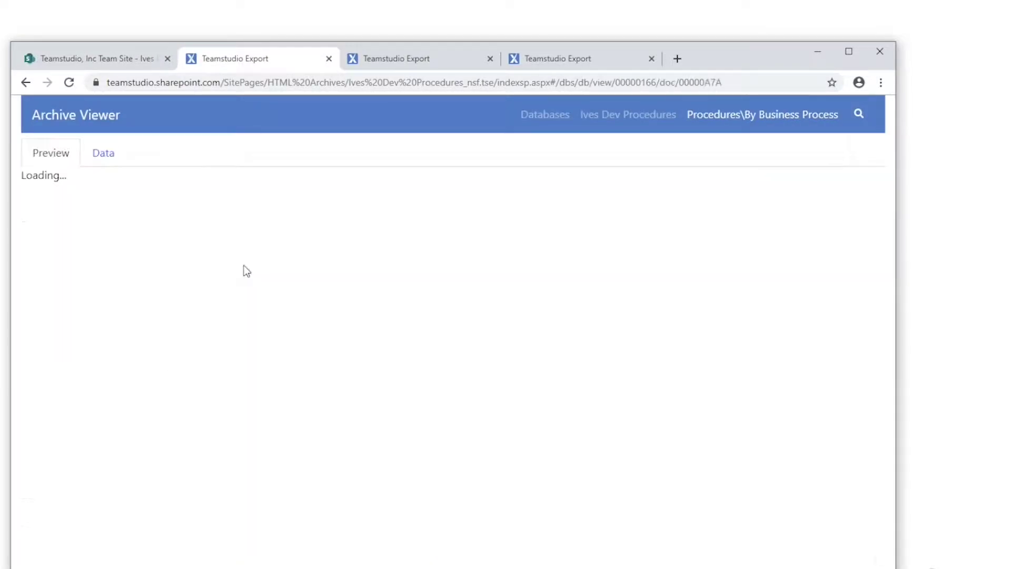
click(26, 82)
scroll(314, 512, down, 4)
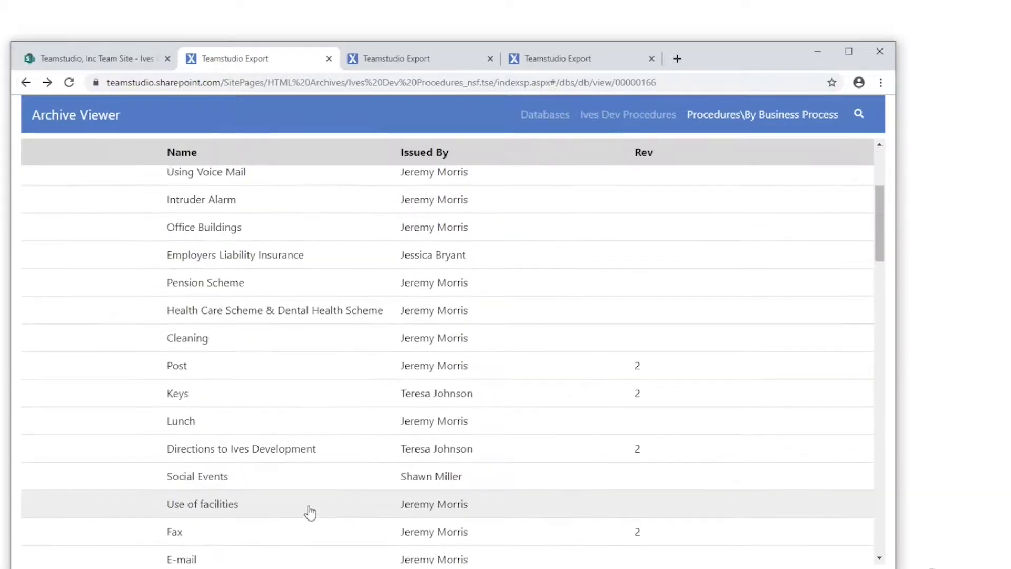
click(295, 457)
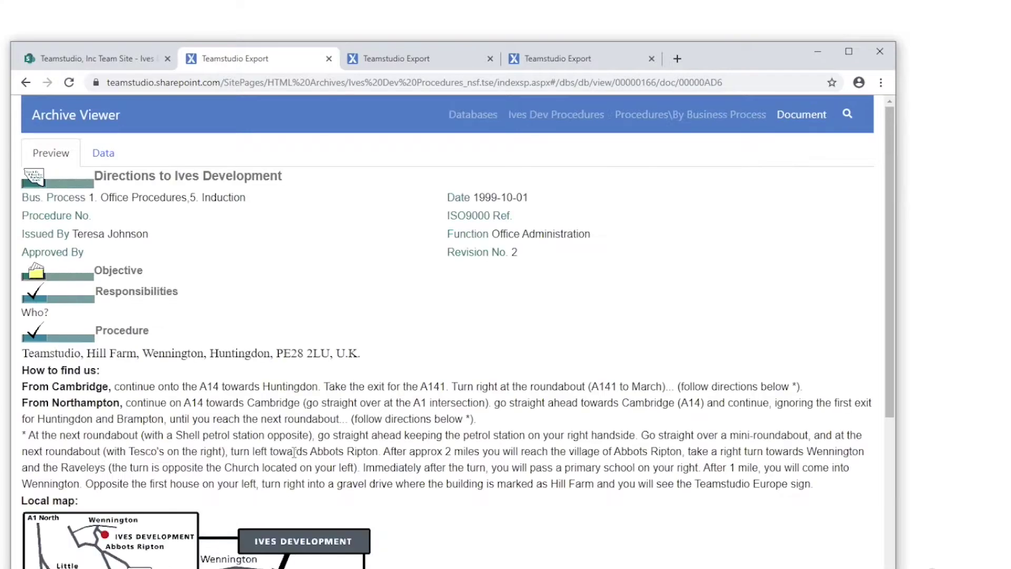
scroll(351, 449, down, 5)
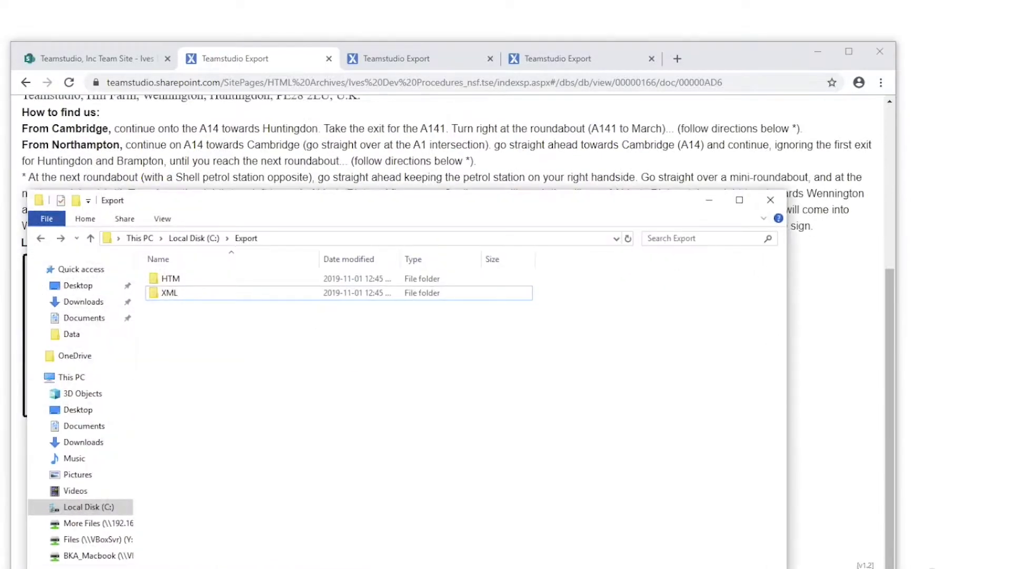
Step: Browse to C:\Export\XML\TDNA_002FTDDev\office\Ives Dev Procedures.nsf\design and right-click 0000017A.dxl
key(Return)
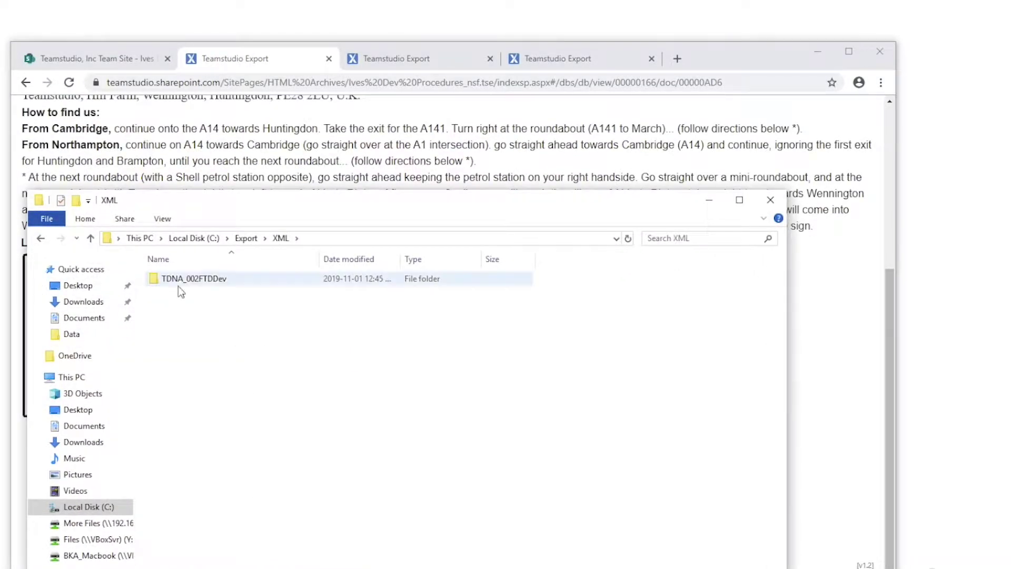
double_click(178, 280)
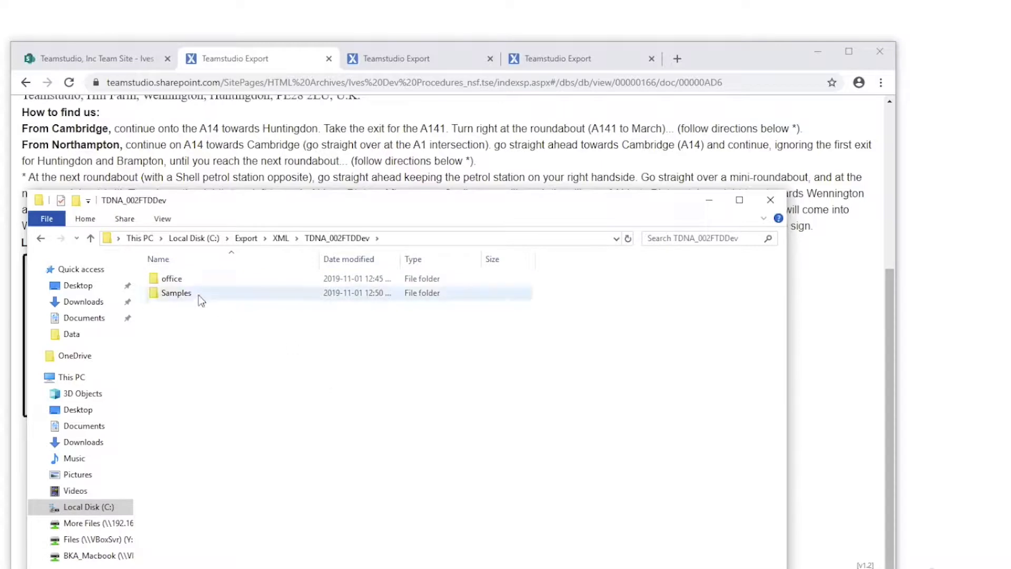
double_click(201, 281)
double_click(201, 281)
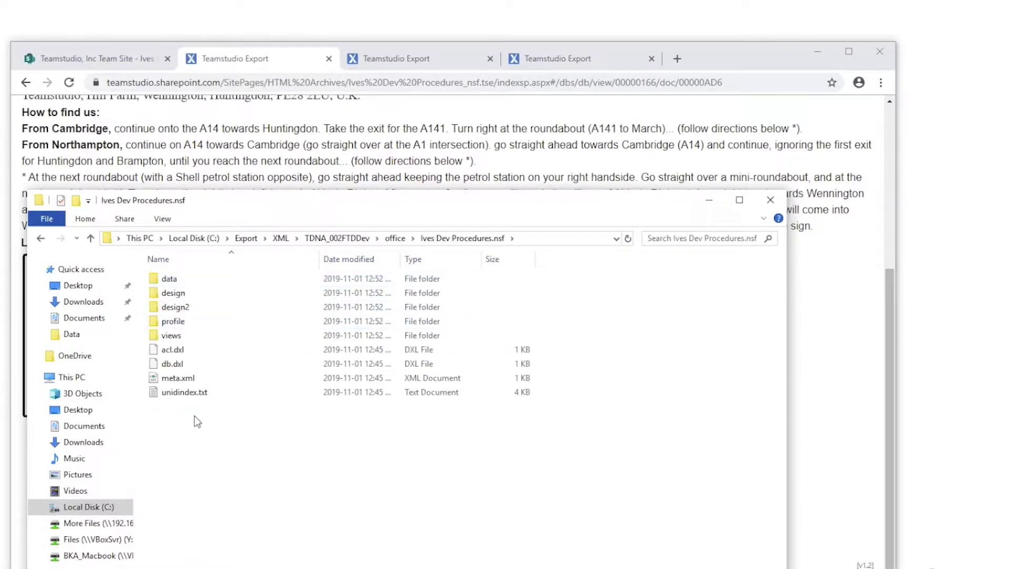
double_click(223, 298)
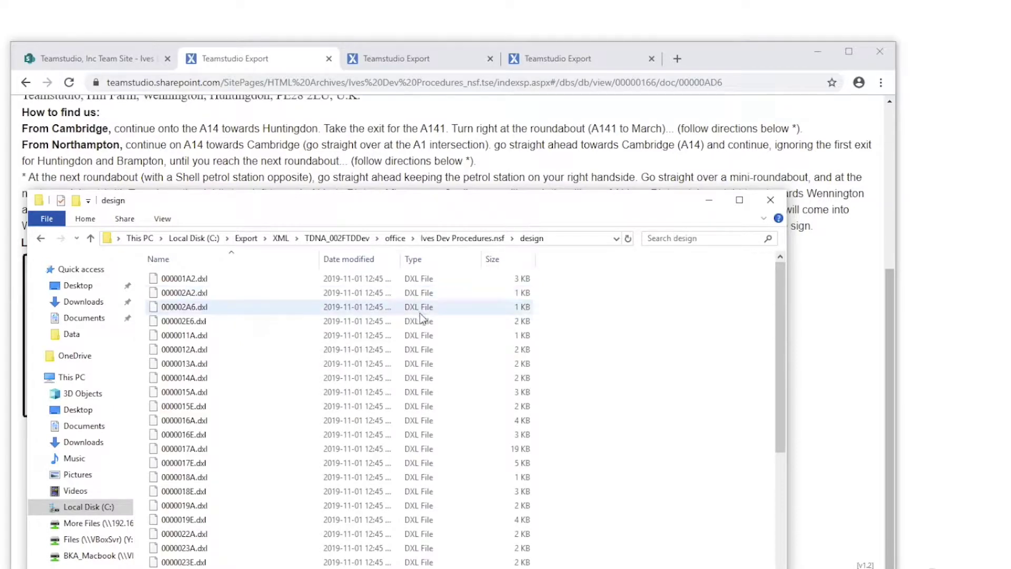
click(386, 449)
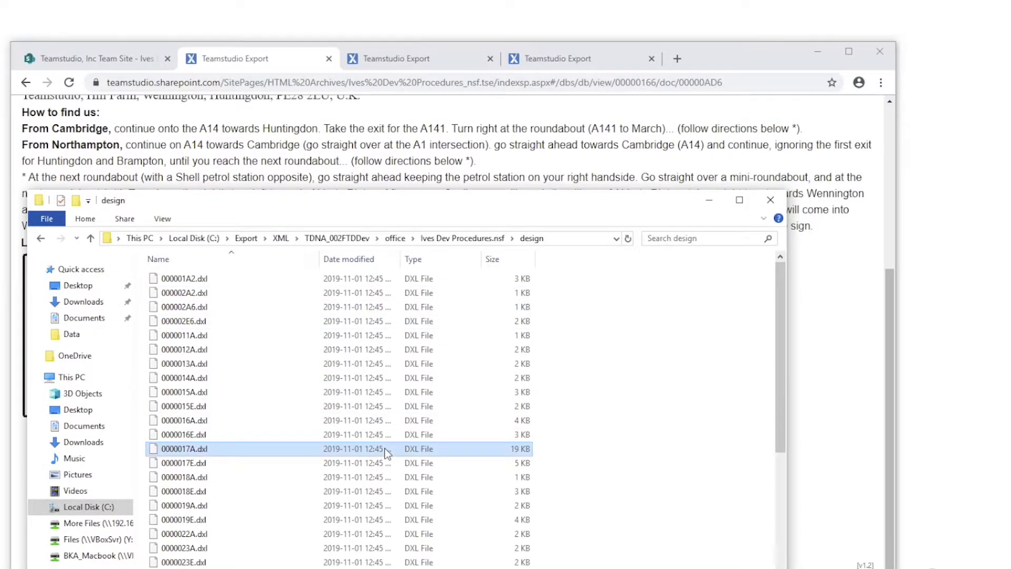
right_click(384, 448)
click(423, 270)
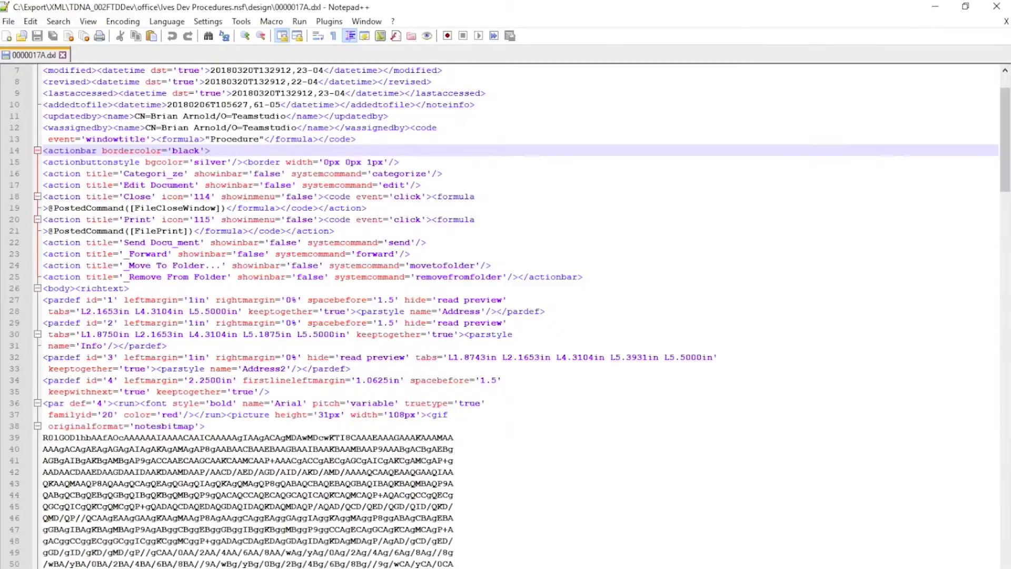